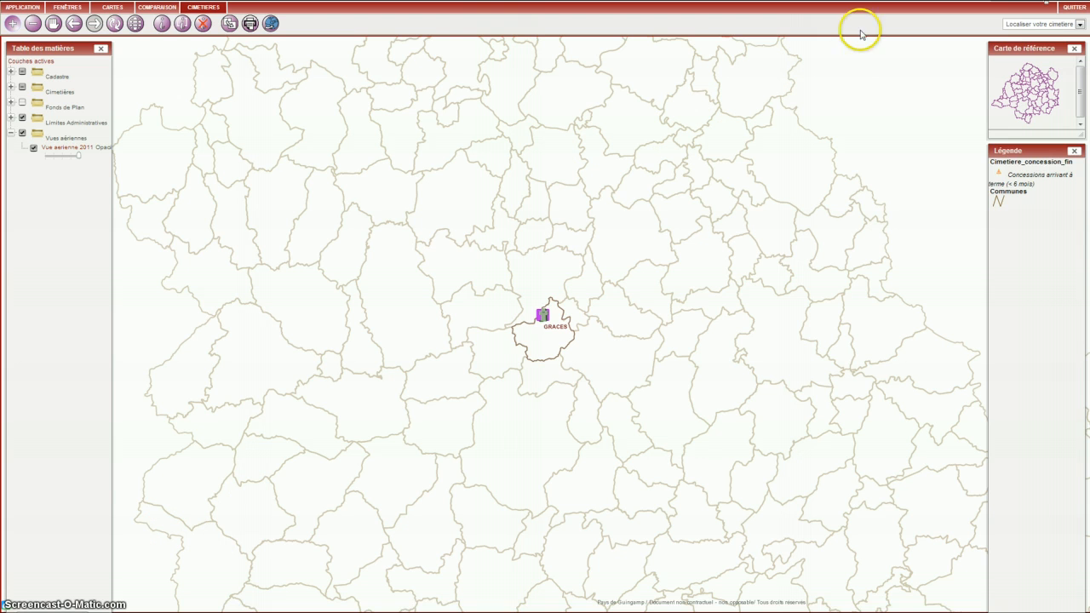
Locate the cemetery of the commune GRACES on the map.
click(1038, 25)
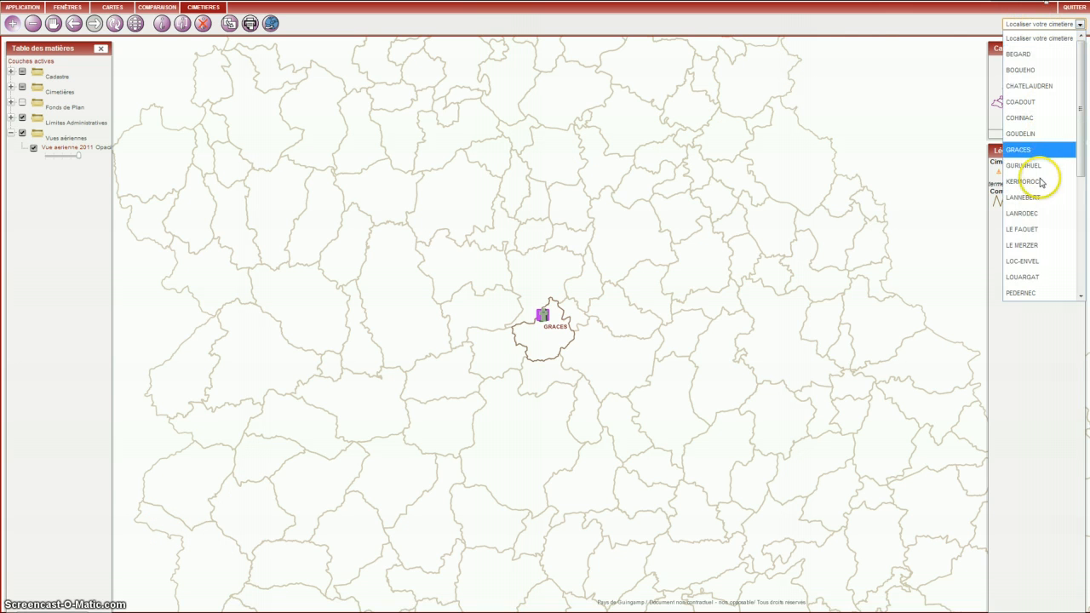
click(1043, 149)
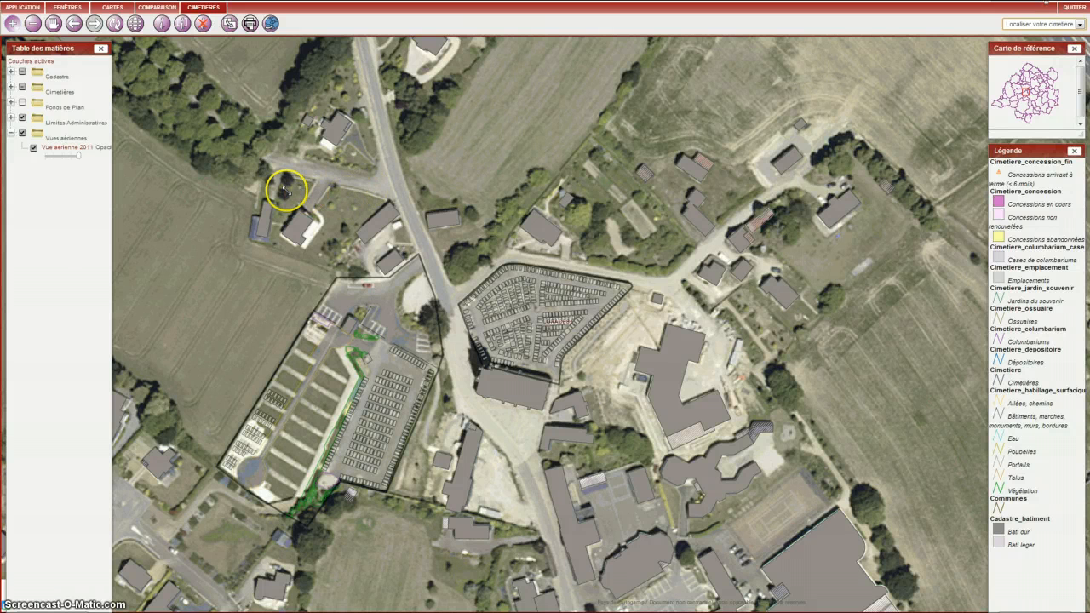
Open the cemetery list of Concessionnaires/Ayants-droits and reposition its window over the middle of the map.
click(205, 8)
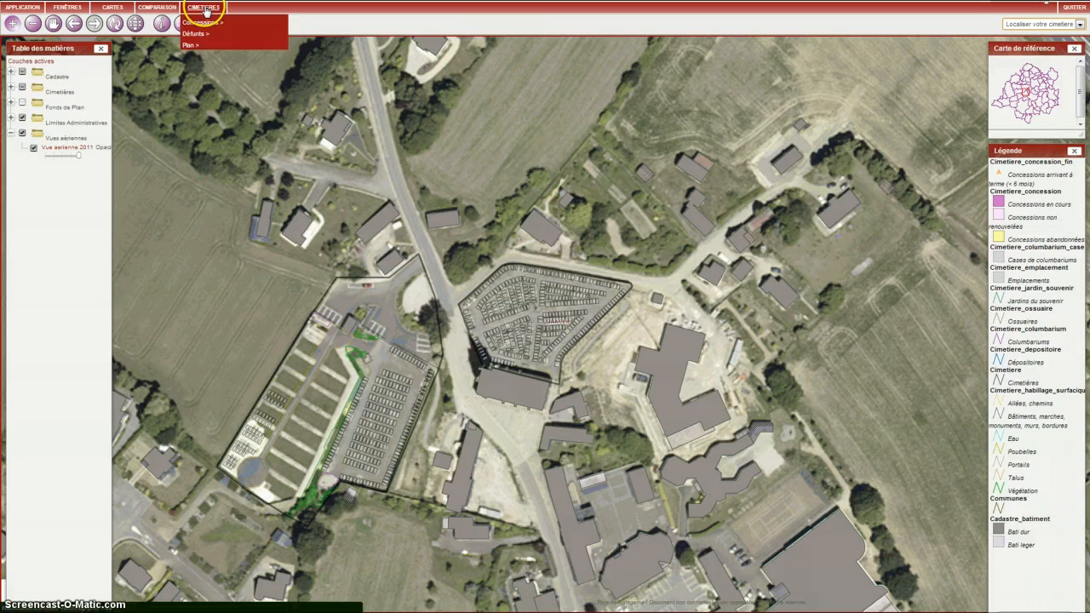
mouse_move(209, 23)
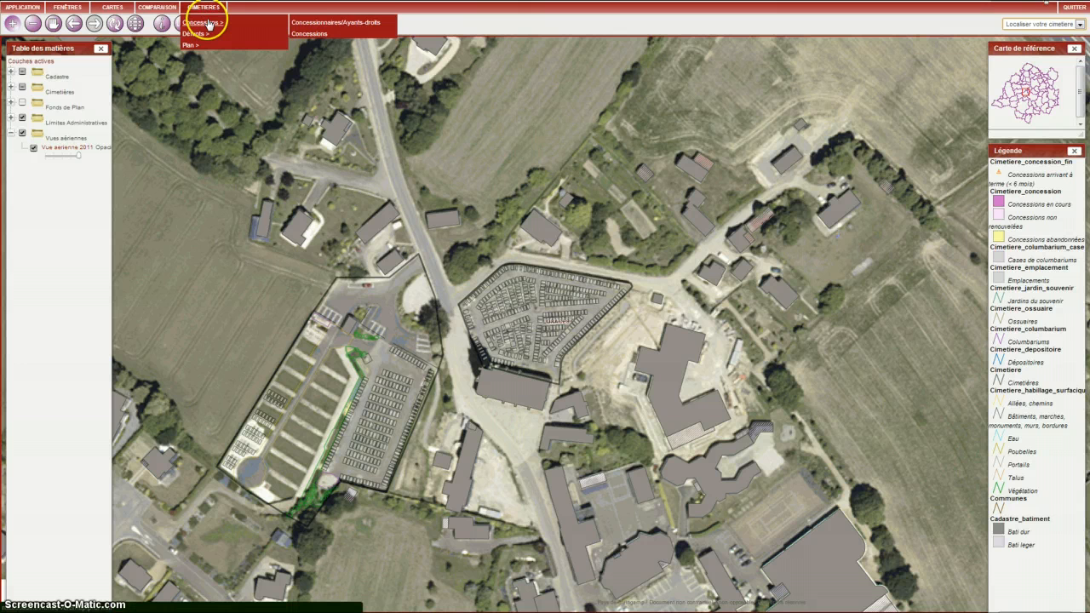
click(336, 23)
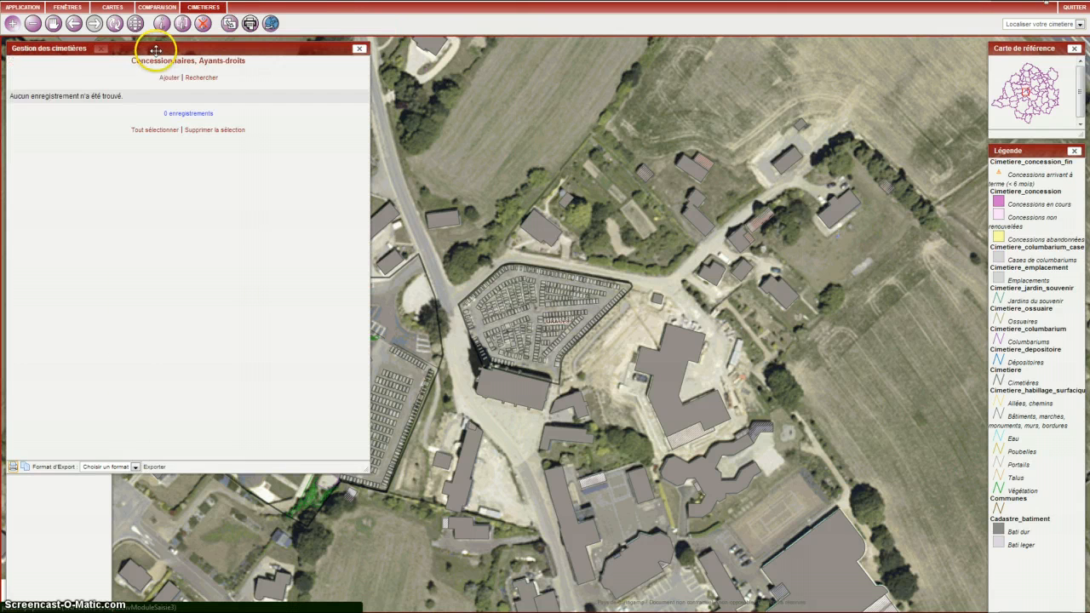
drag(150, 43, 528, 53)
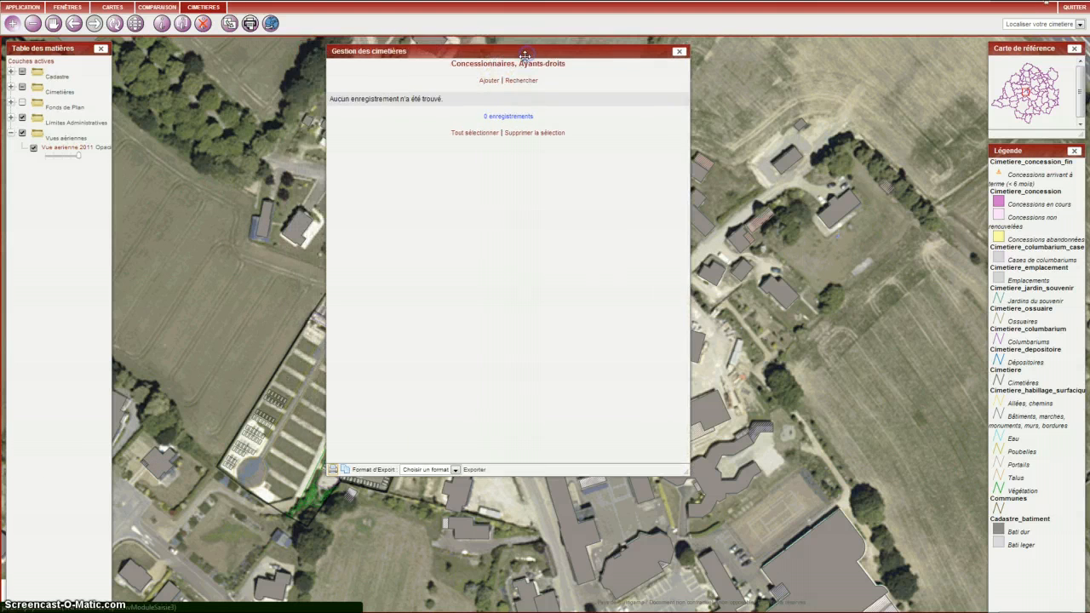
Add a new concession holder for CIMETIERE 2 (2) with title Monsieur, Nom PAYS DE GUINGAMP and Prénom SIG.
click(488, 80)
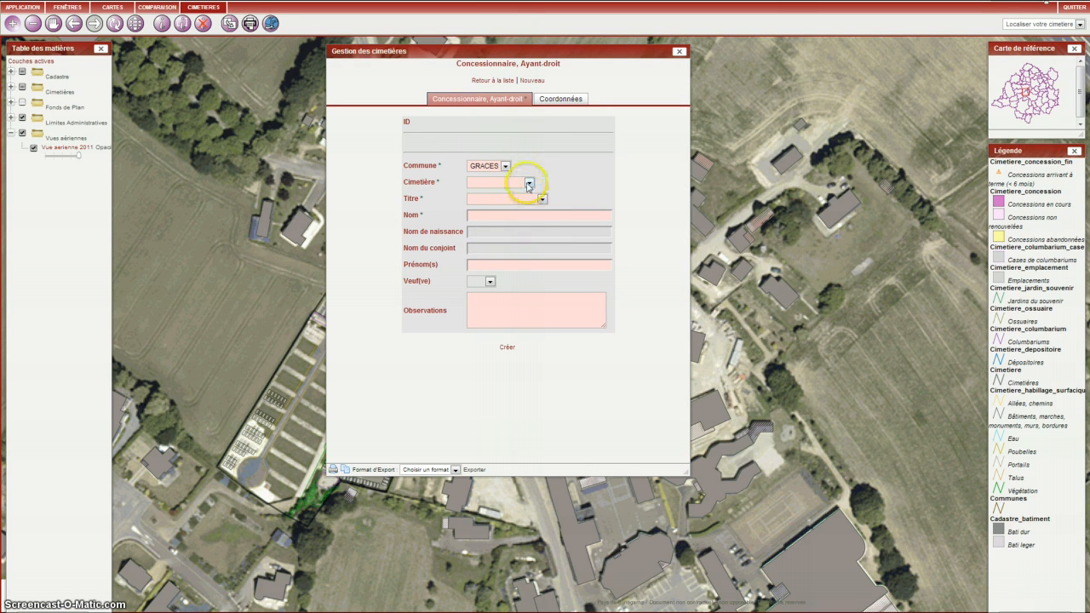
click(527, 181)
click(516, 230)
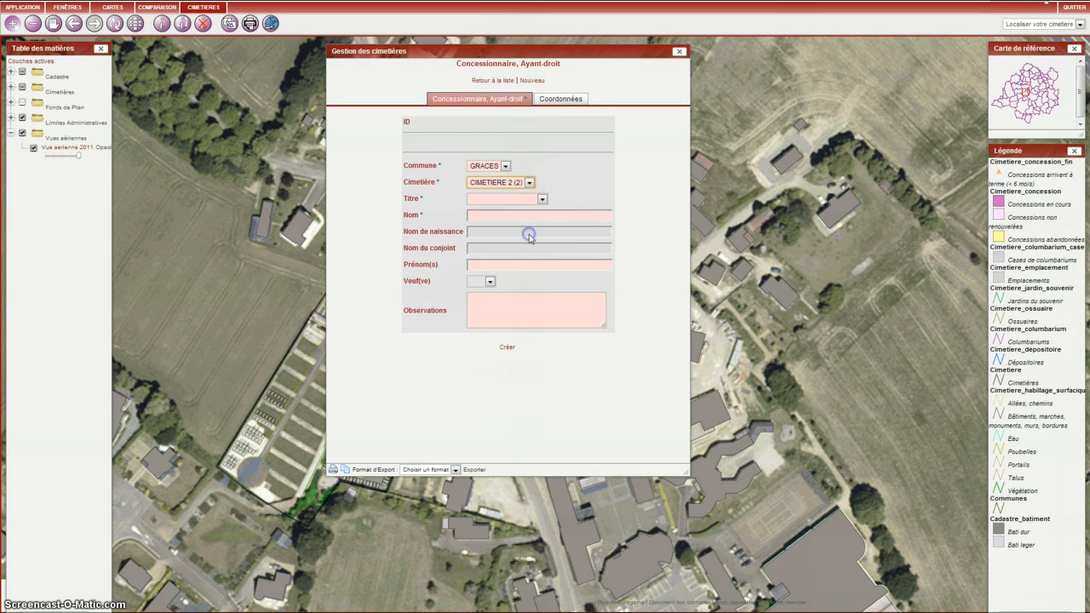
click(540, 200)
click(531, 213)
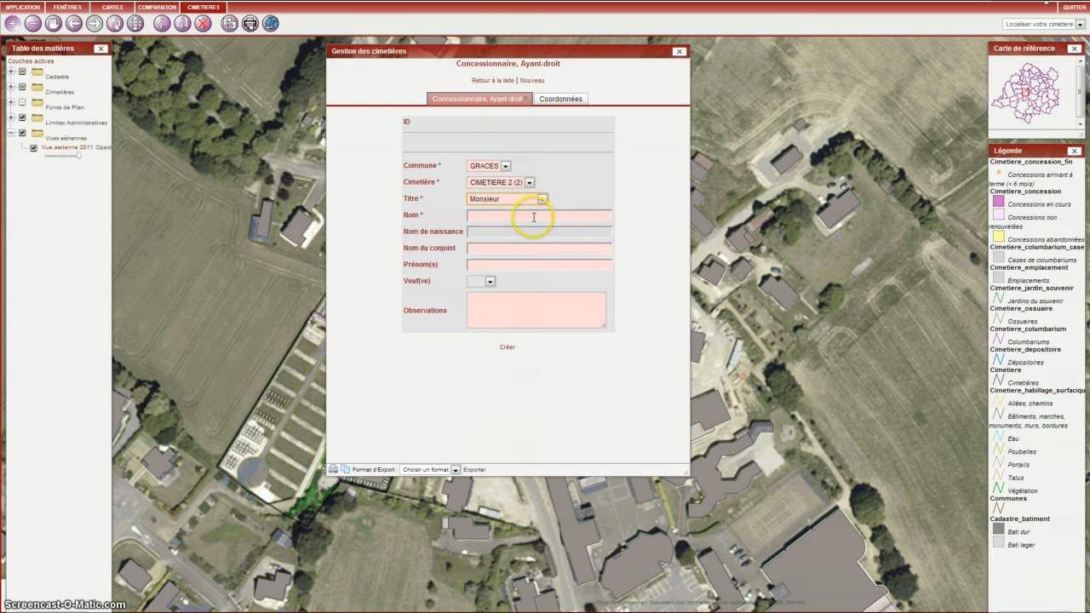
click(534, 216)
text(Pa)
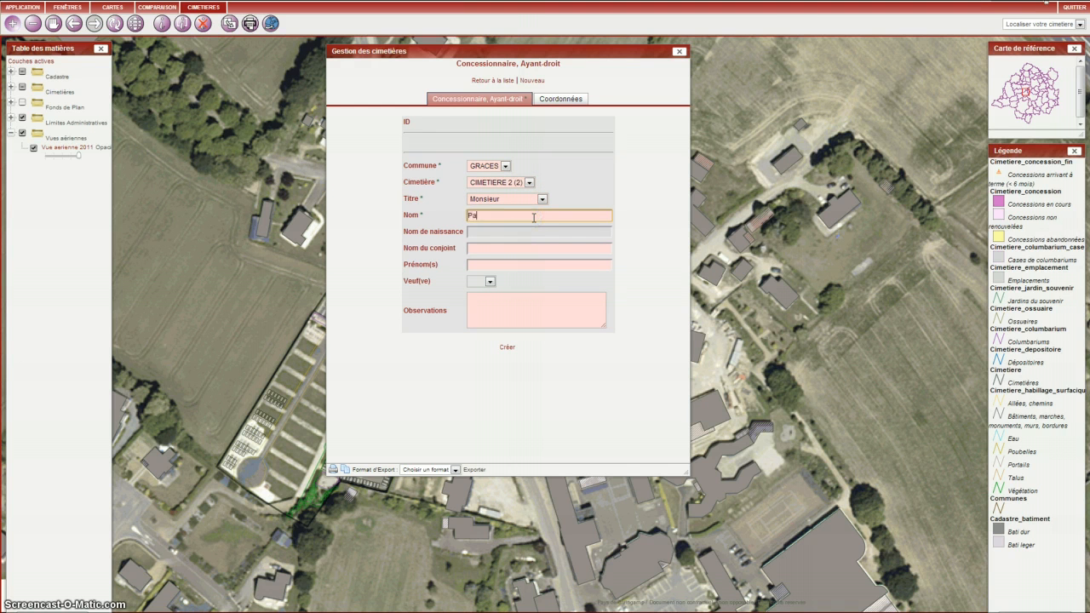
text(ys de Guingamp)
click(526, 248)
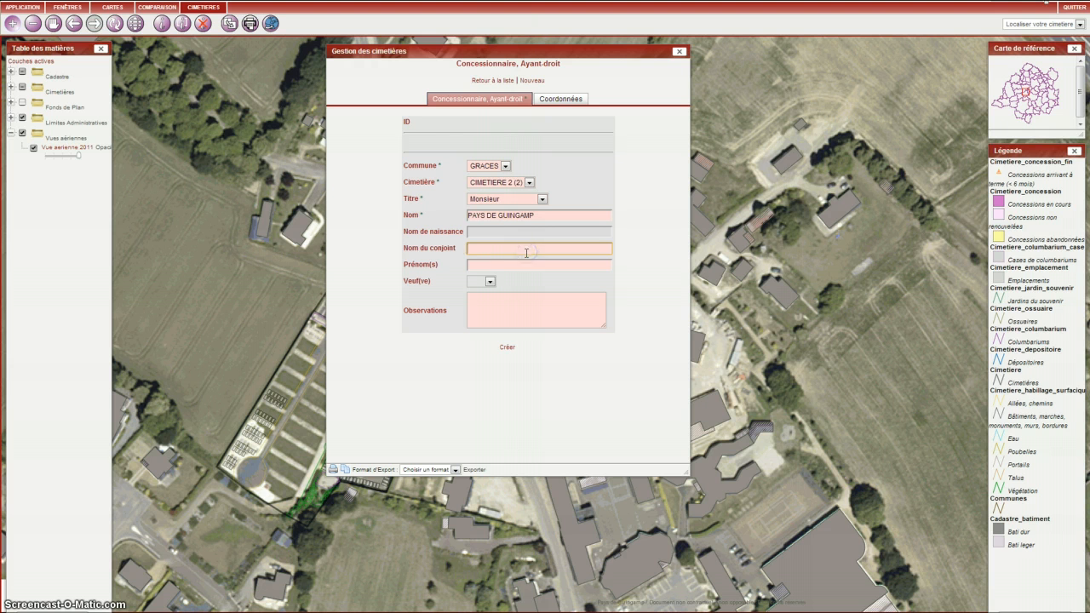
click(522, 263)
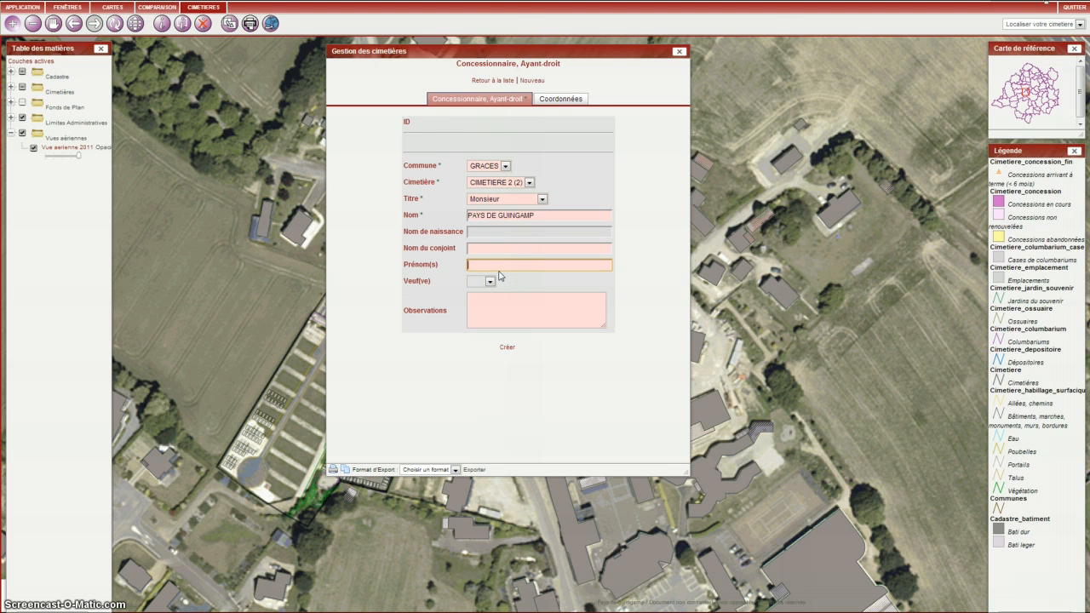
text(SIG)
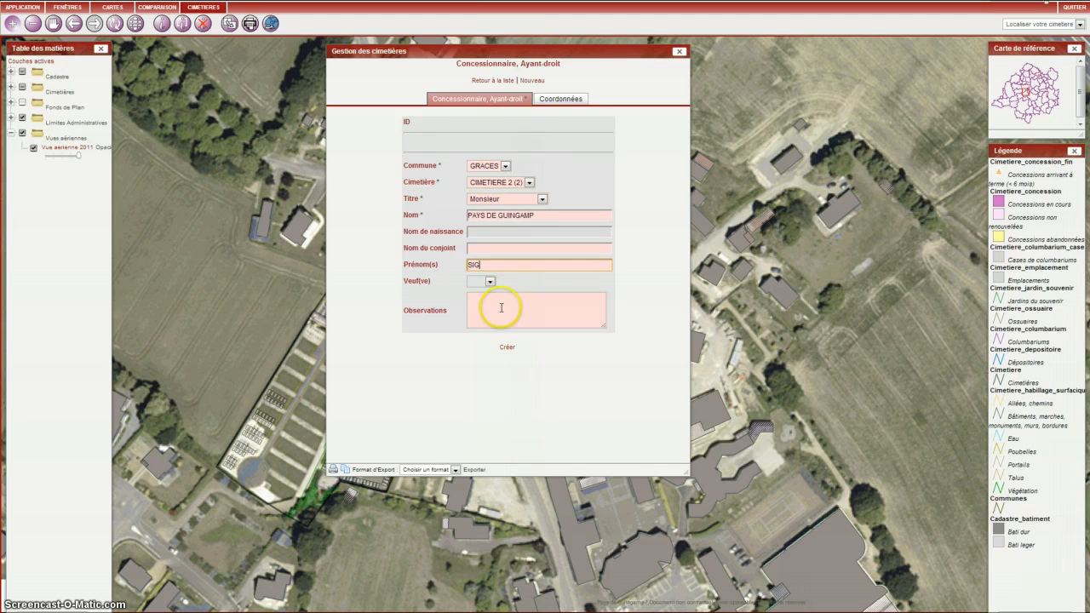
Enter the holder's street address, postal code and locality in the contact details and create the record.
click(561, 100)
click(498, 123)
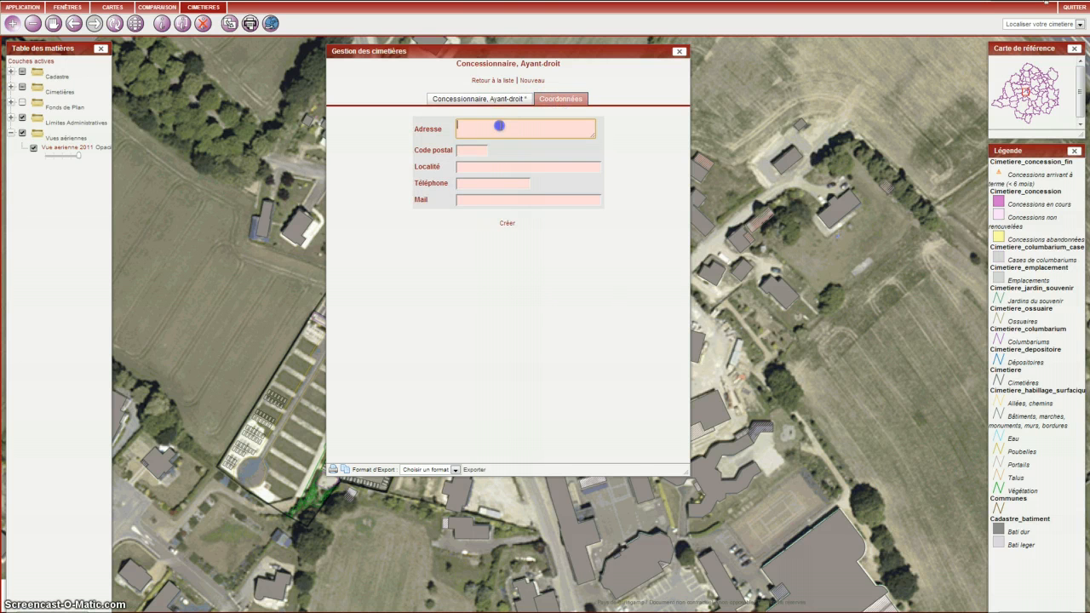
text(11 rue de la trinité)
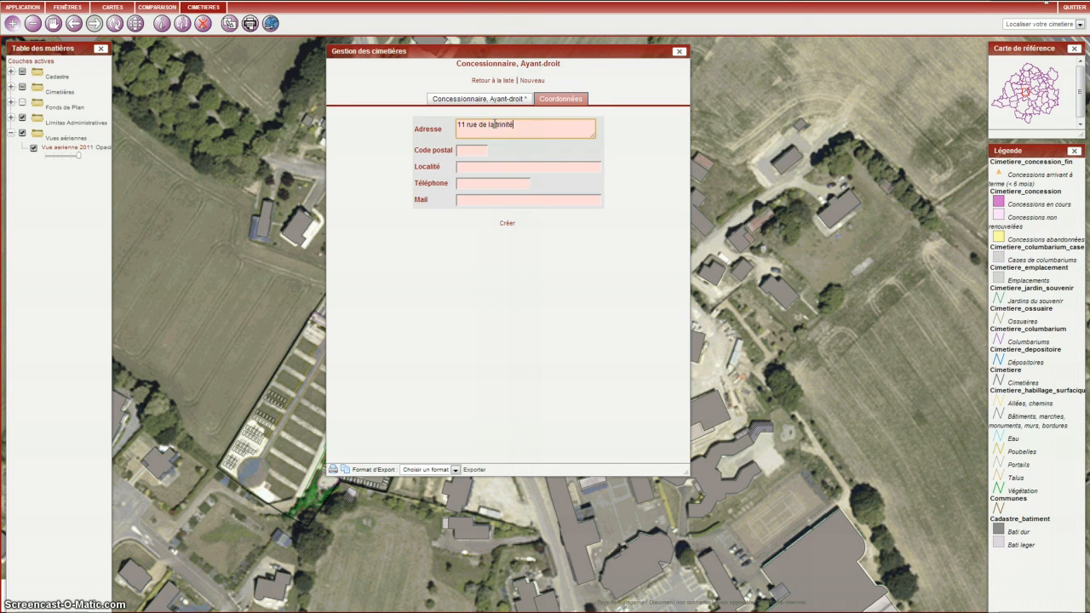
click(471, 150)
text(22200)
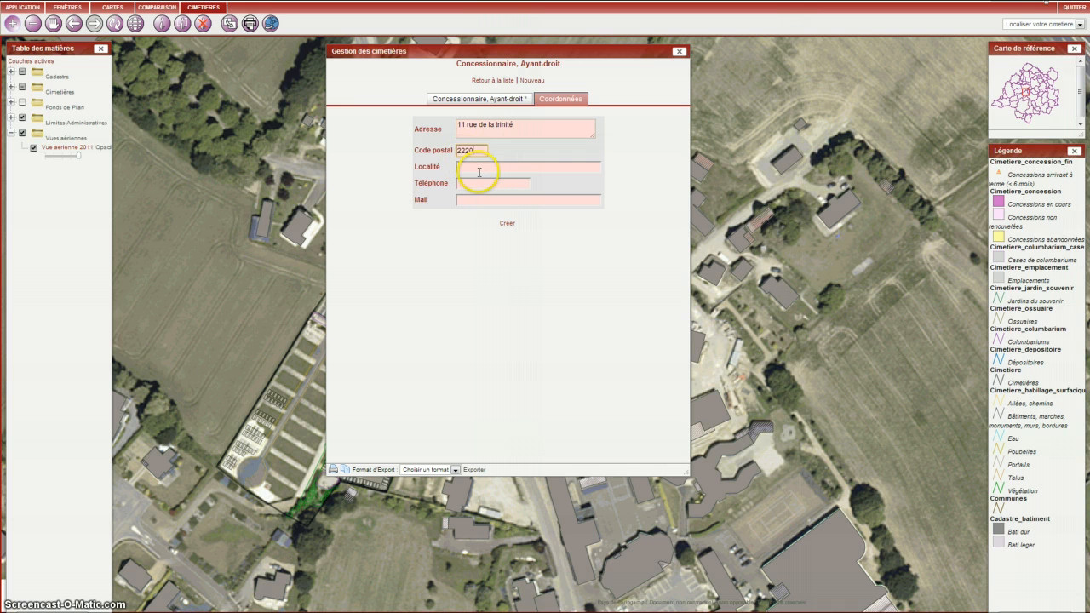
click(479, 172)
text(Guingamp)
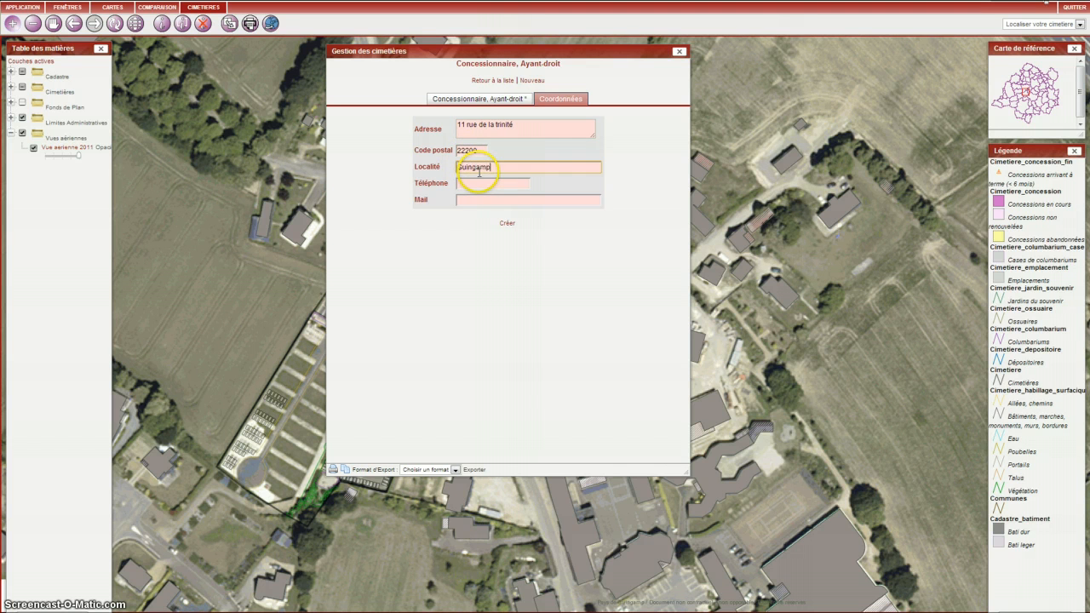
click(507, 224)
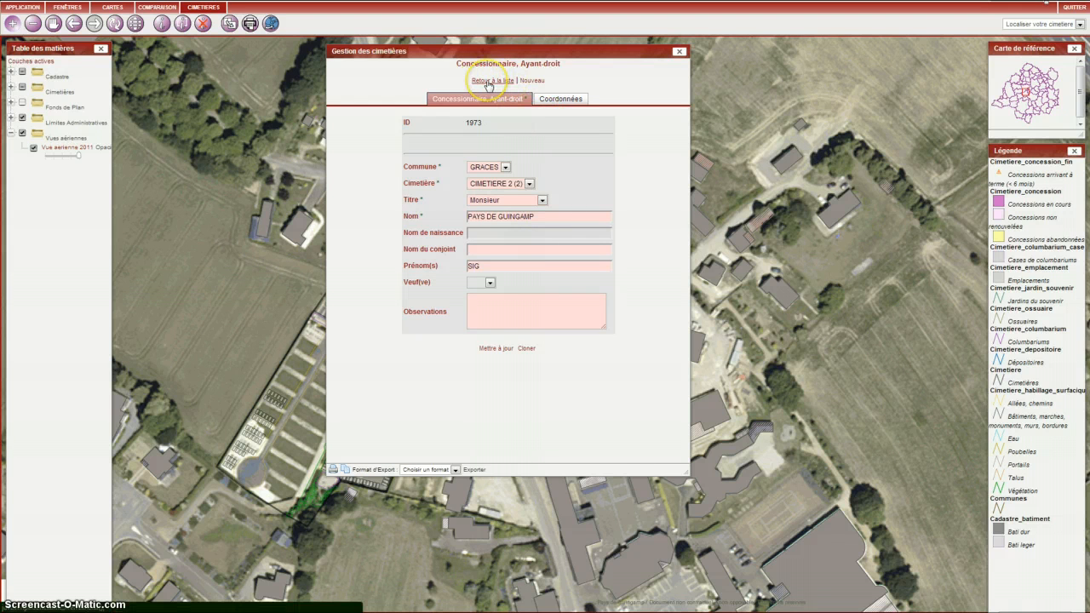
Return to the list of concession holders and move its window aside to uncover the map.
click(489, 86)
drag(453, 57, 141, 86)
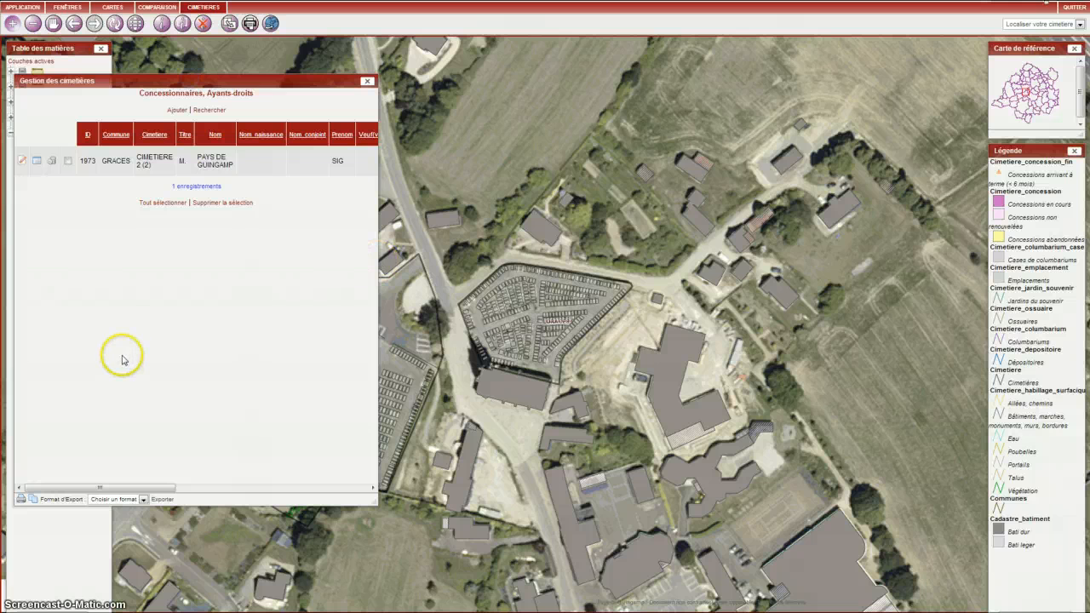
drag(142, 489, 85, 487)
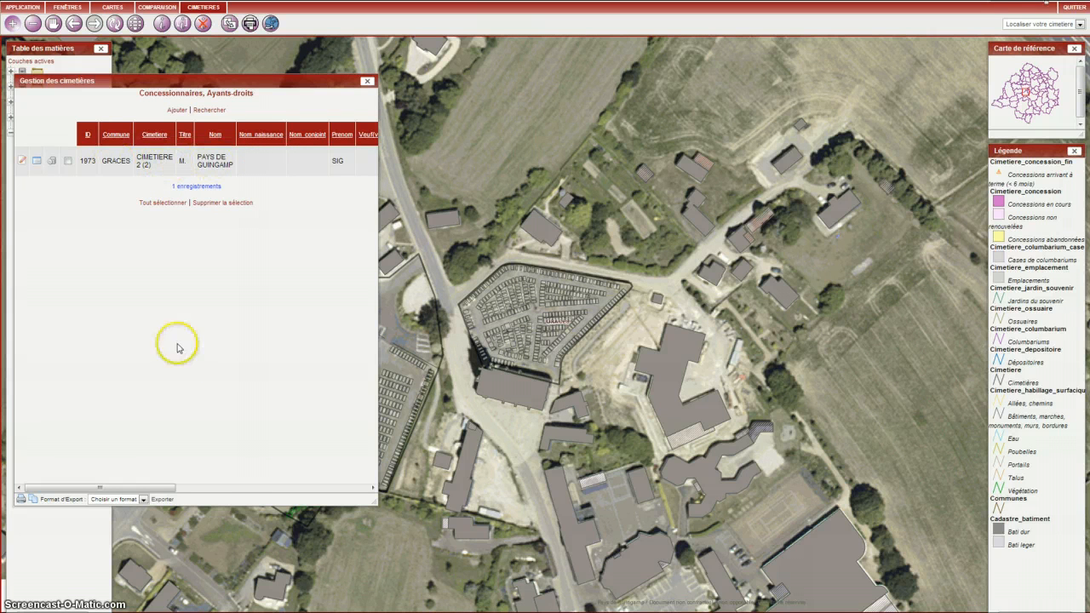
View the full record sheet of the PAYS DE GUINGAMP holder and return to the list.
click(36, 162)
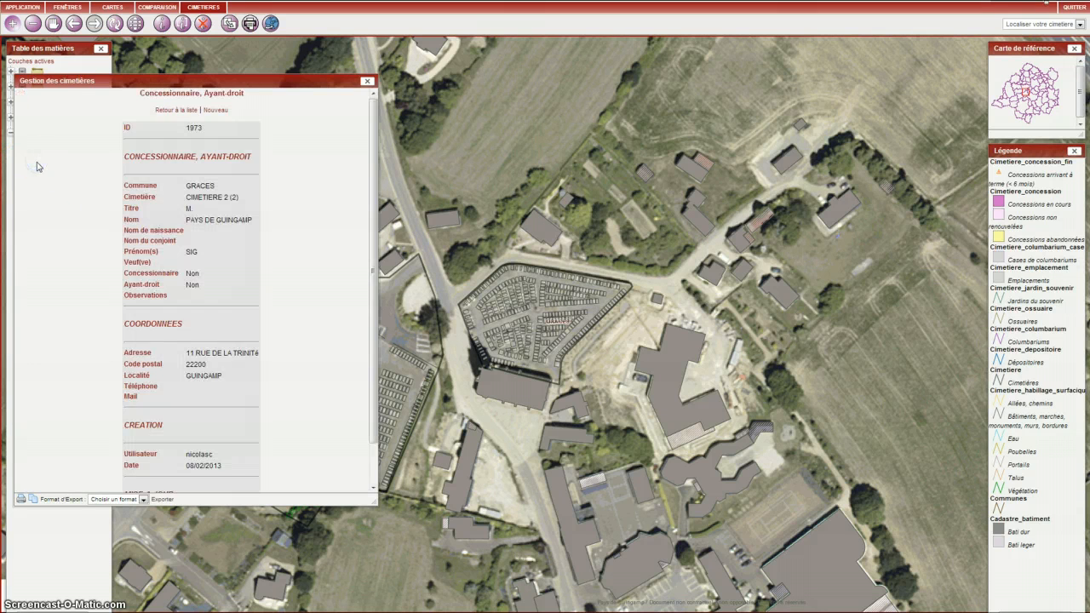
scroll(160, 217, down, 1)
scroll(169, 170, up, 1)
click(174, 111)
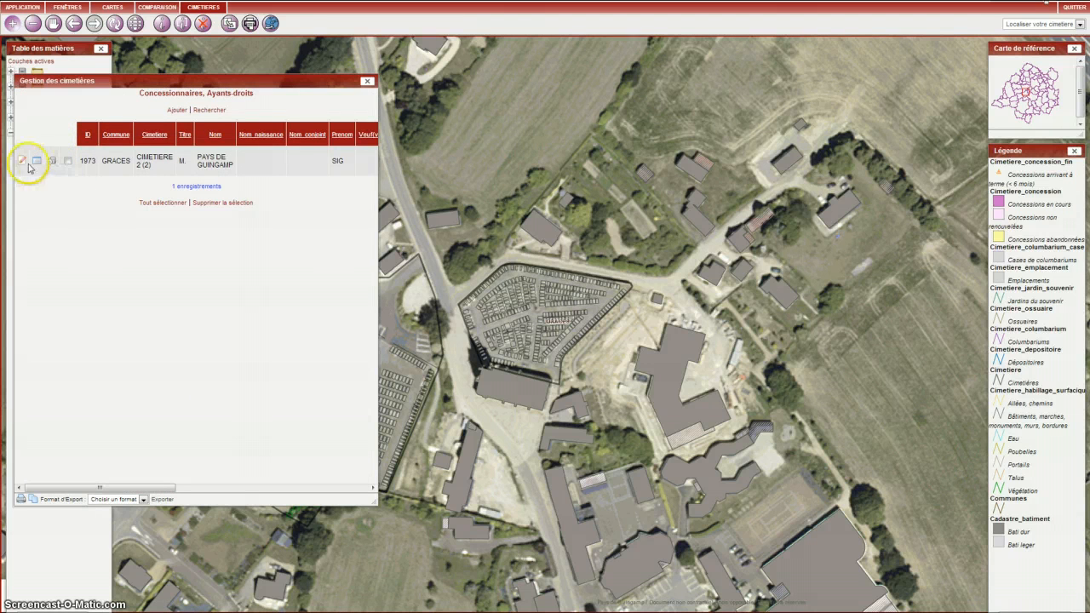
Edit the PAYS DE GUINGAMP holder, set Nom du conjoint to Syndicat and update the record.
click(23, 161)
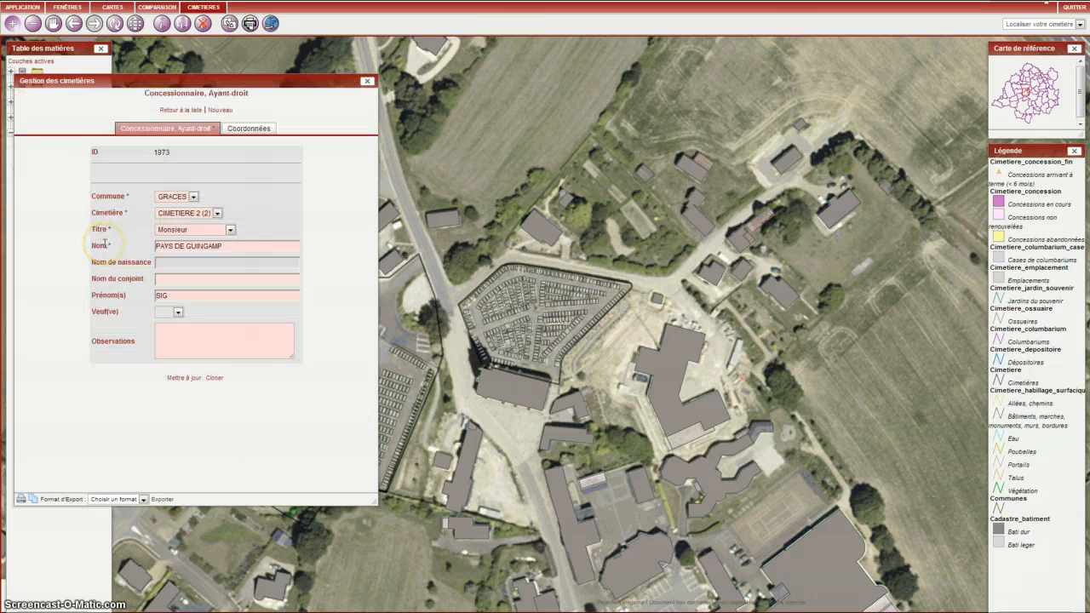
click(184, 284)
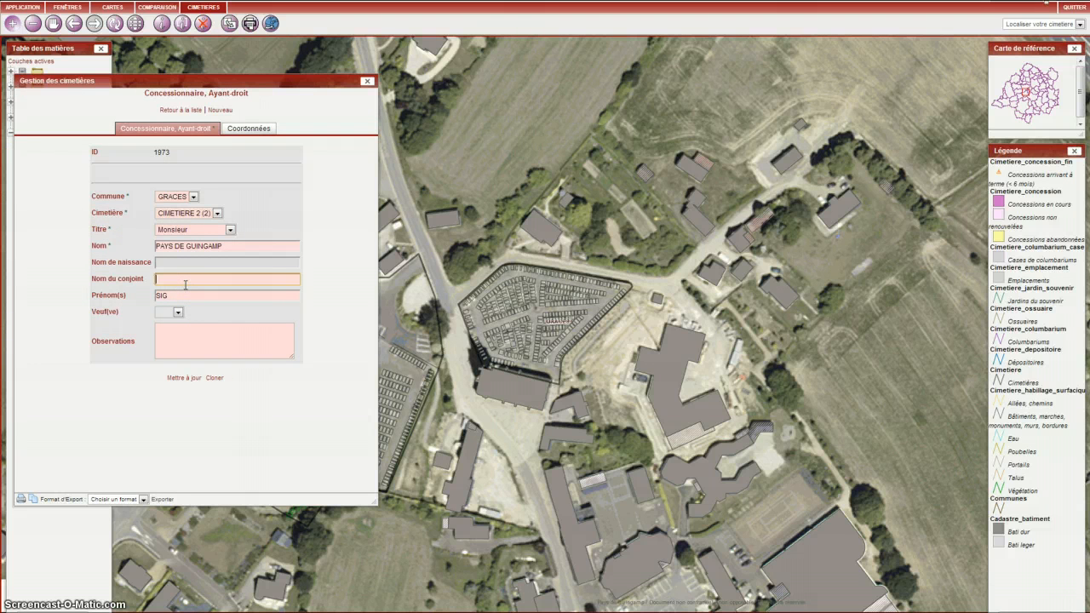
text(Syndicat)
click(184, 377)
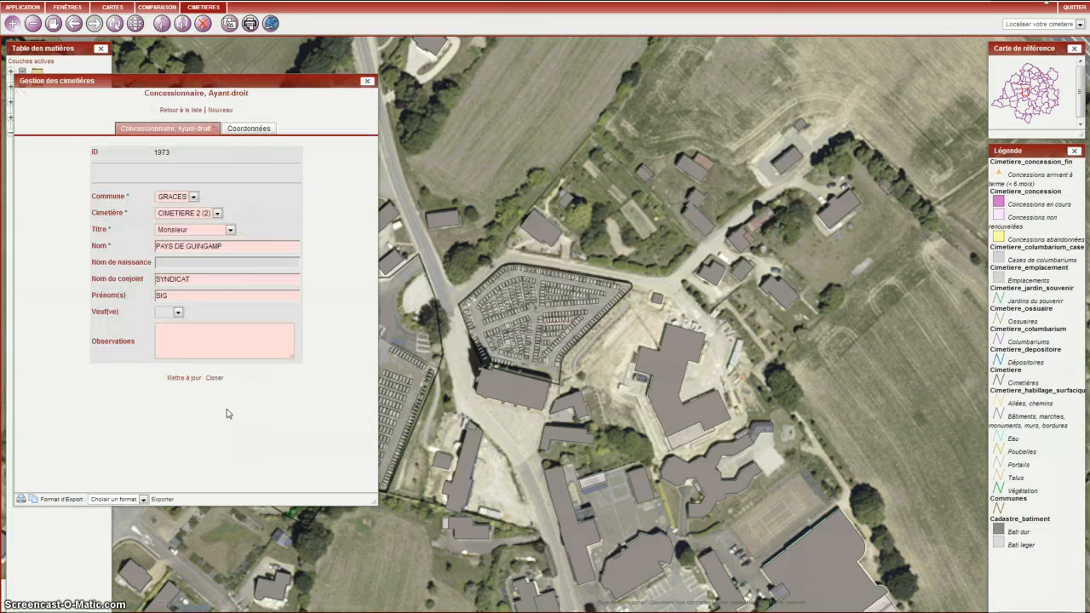
Clone the holder record with Prénom LEADER, create the copy and return to the list.
click(215, 380)
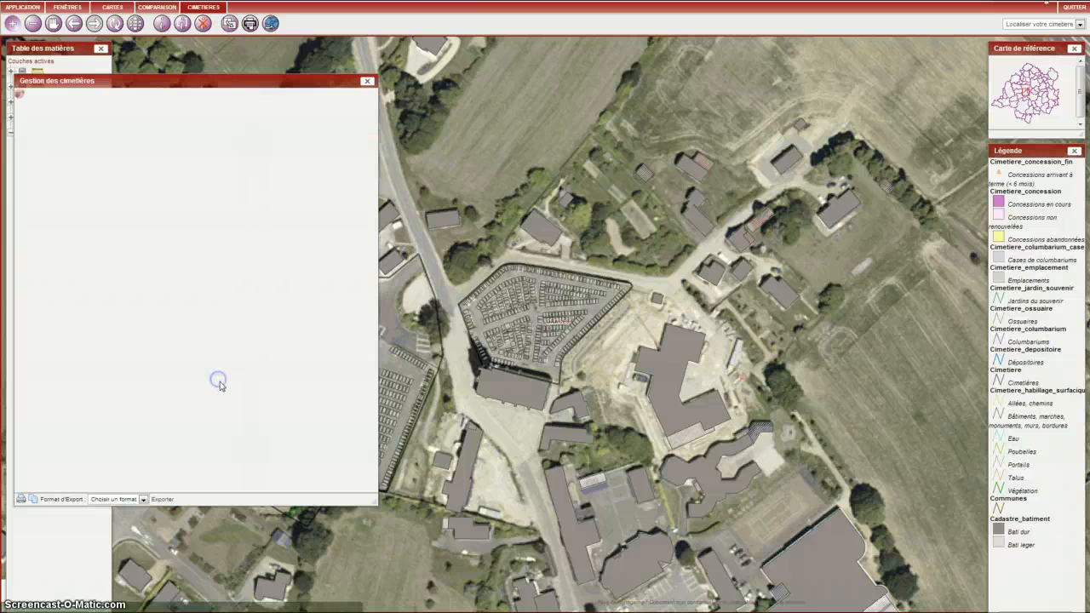
click(174, 306)
double_click(174, 307)
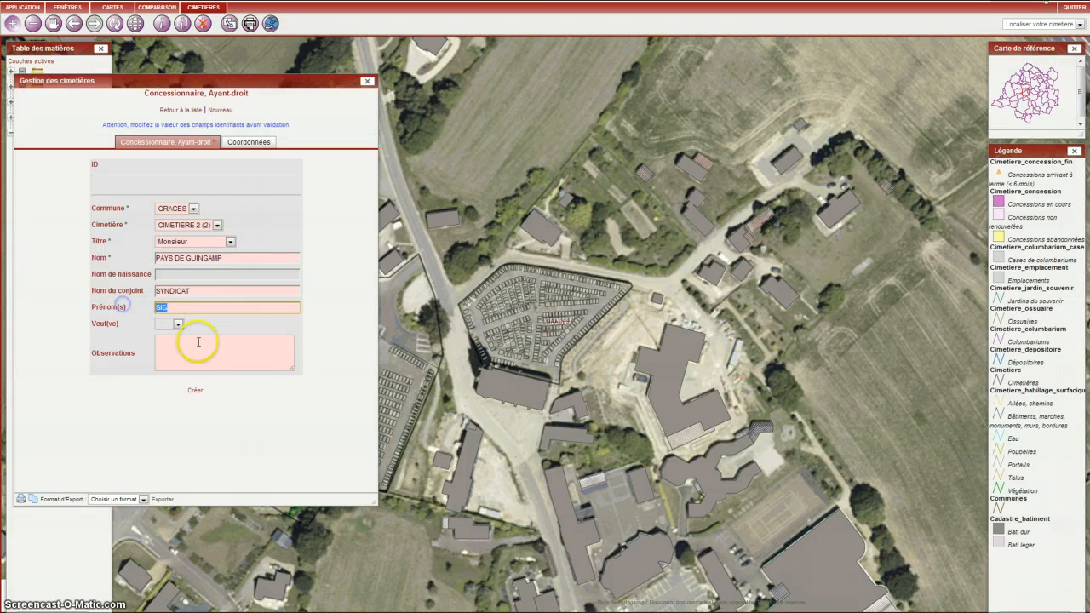
text(LEADER)
click(195, 389)
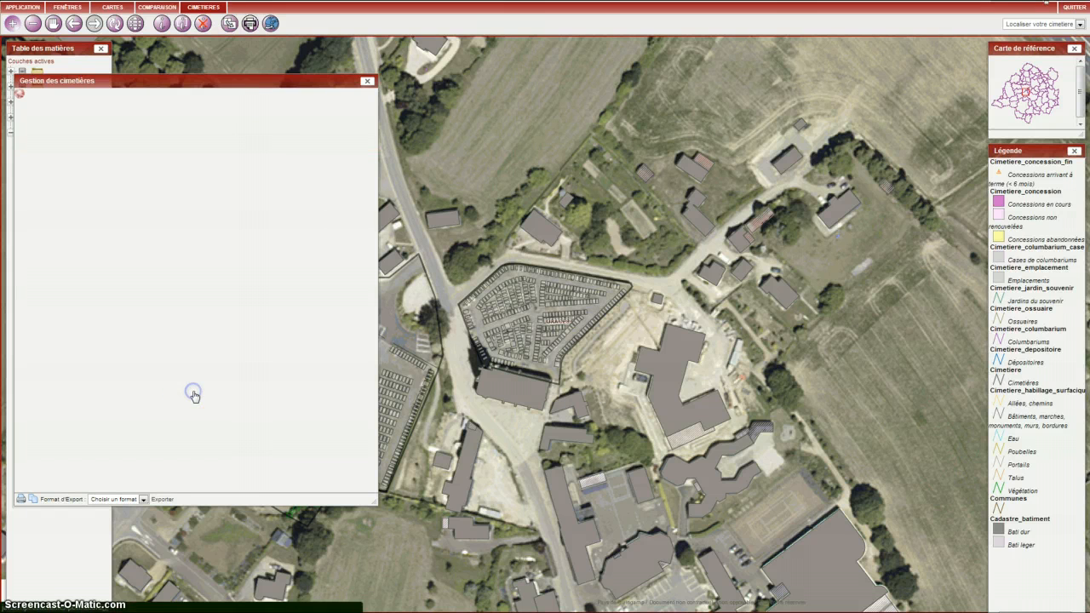
click(181, 110)
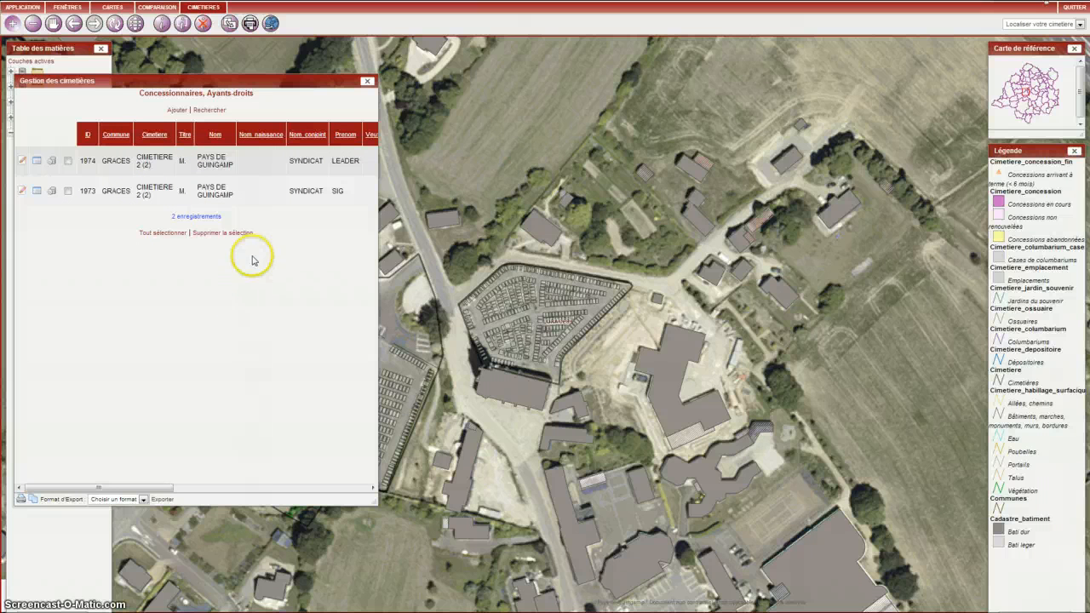
Open the list of cemetery concessions.
click(205, 10)
mouse_move(206, 21)
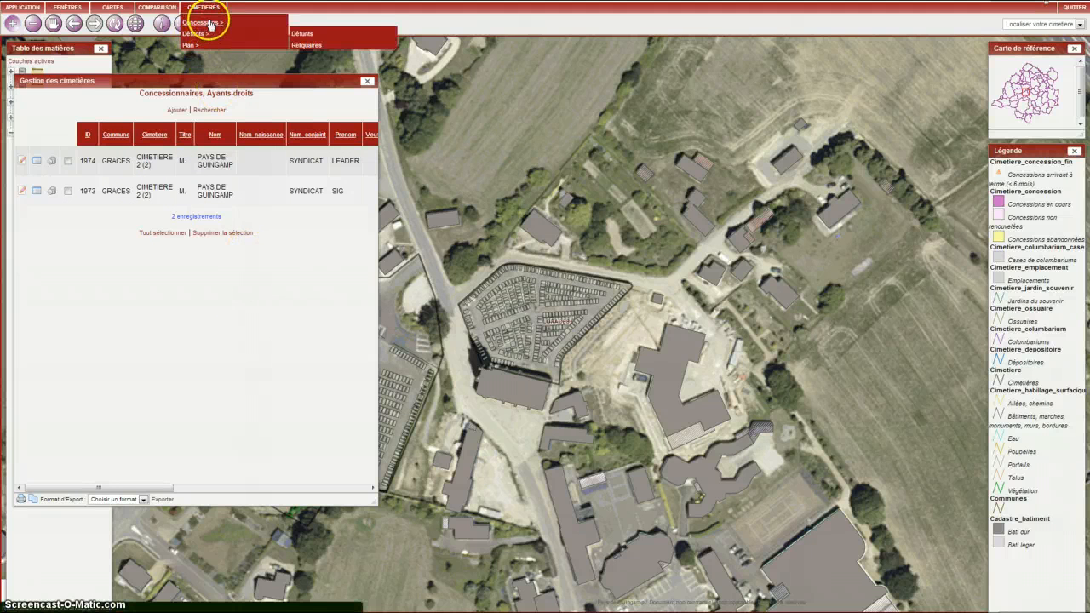
click(308, 35)
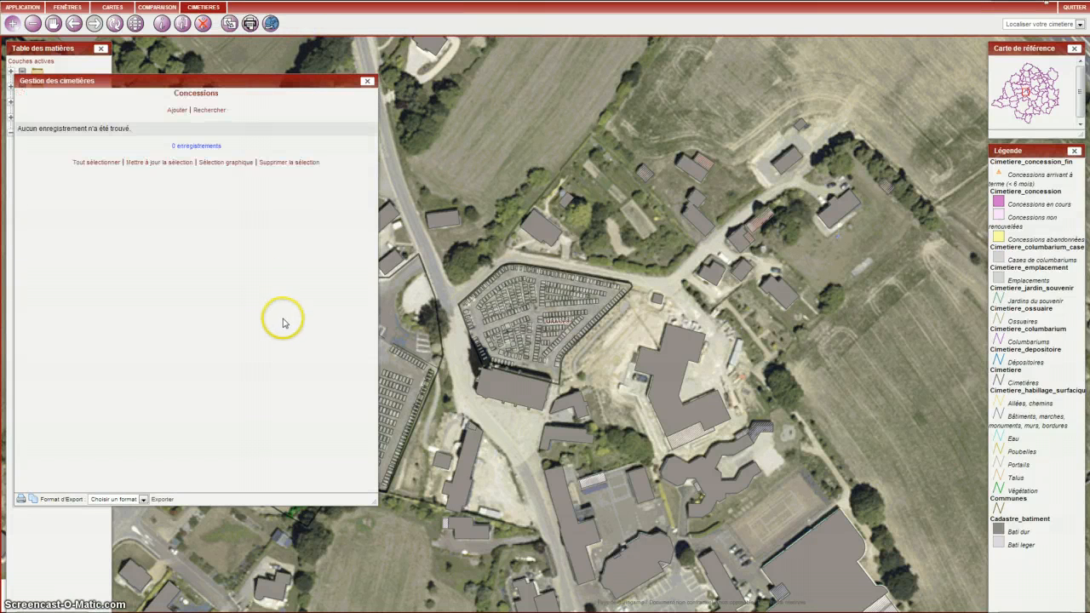
Start a new GRACES concession in CIMETIERE 2 (2) with Numéro de concession 1 and Type Collective.
click(176, 110)
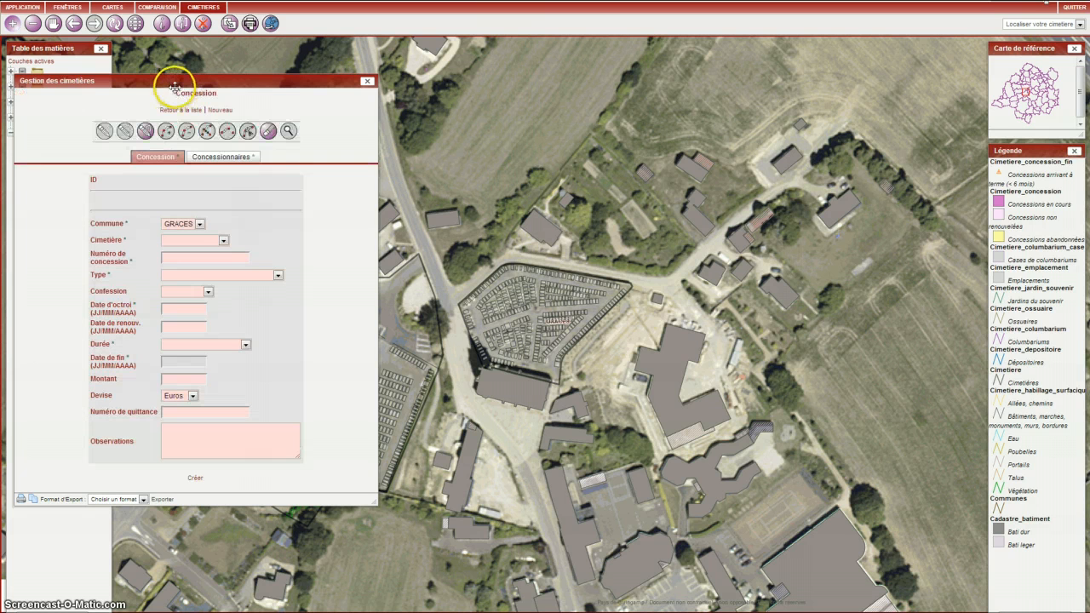
click(222, 243)
click(218, 288)
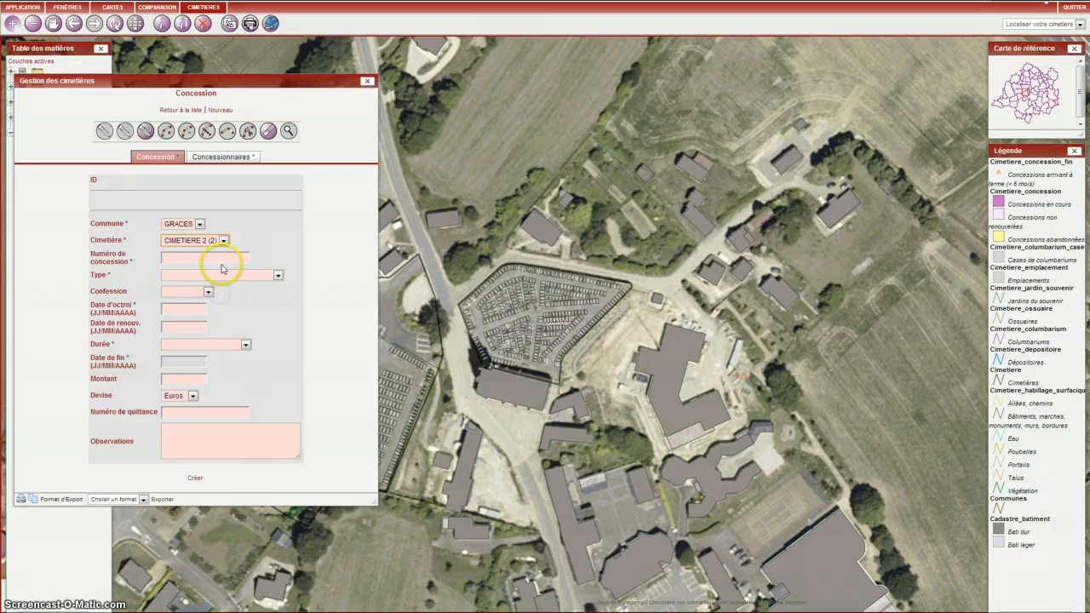
click(220, 258)
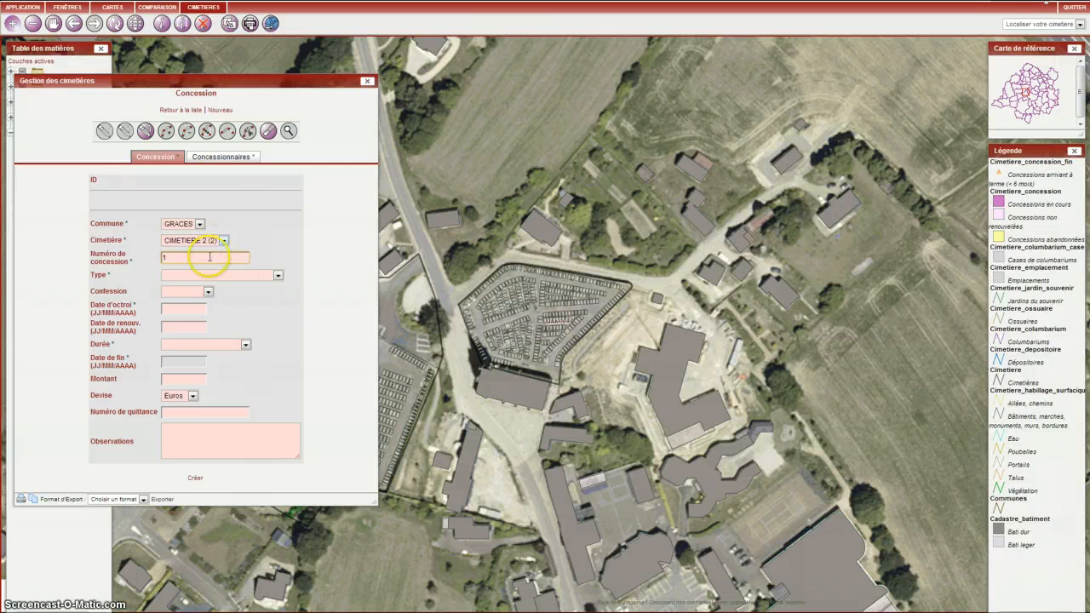
text(1)
click(201, 275)
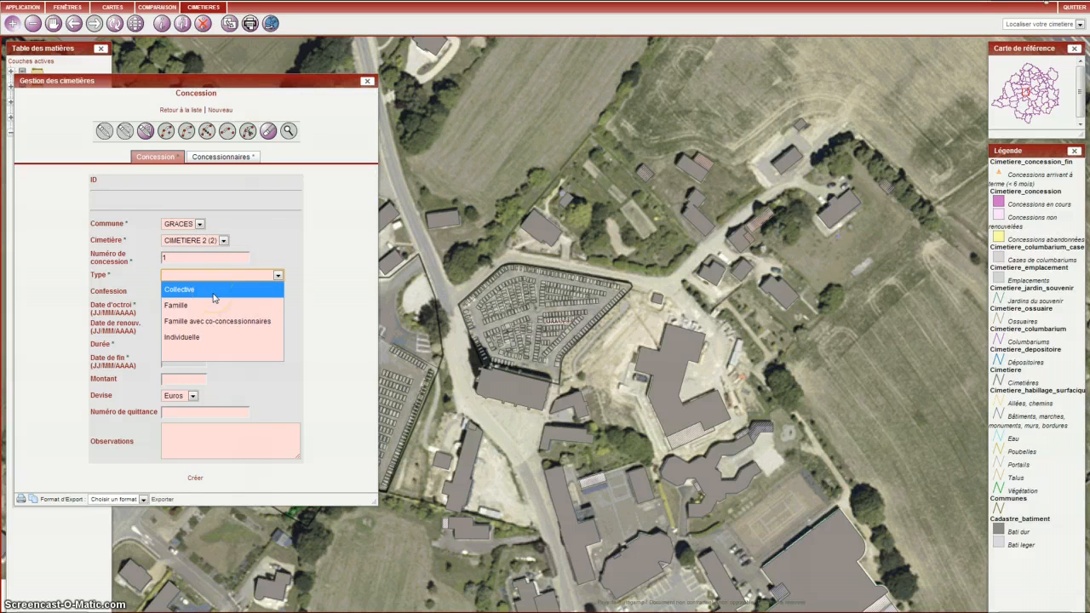
click(213, 293)
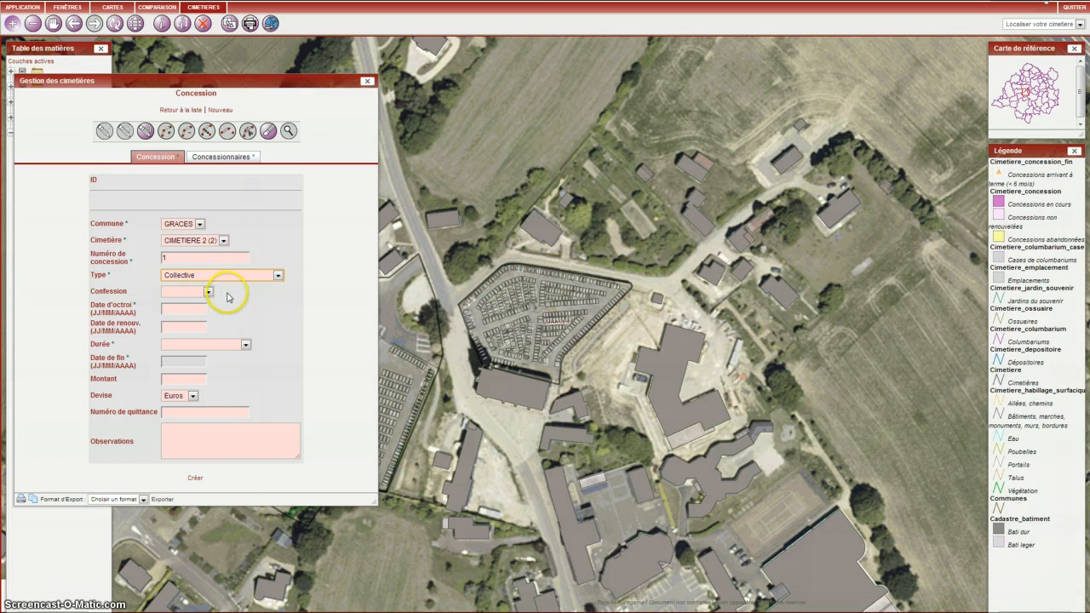
Set Date d'octroi to 01/01/1990, Date de renouv. to 01/01/2012, Durée to 30 ans (trentenaire) and Montant to 50.
click(197, 311)
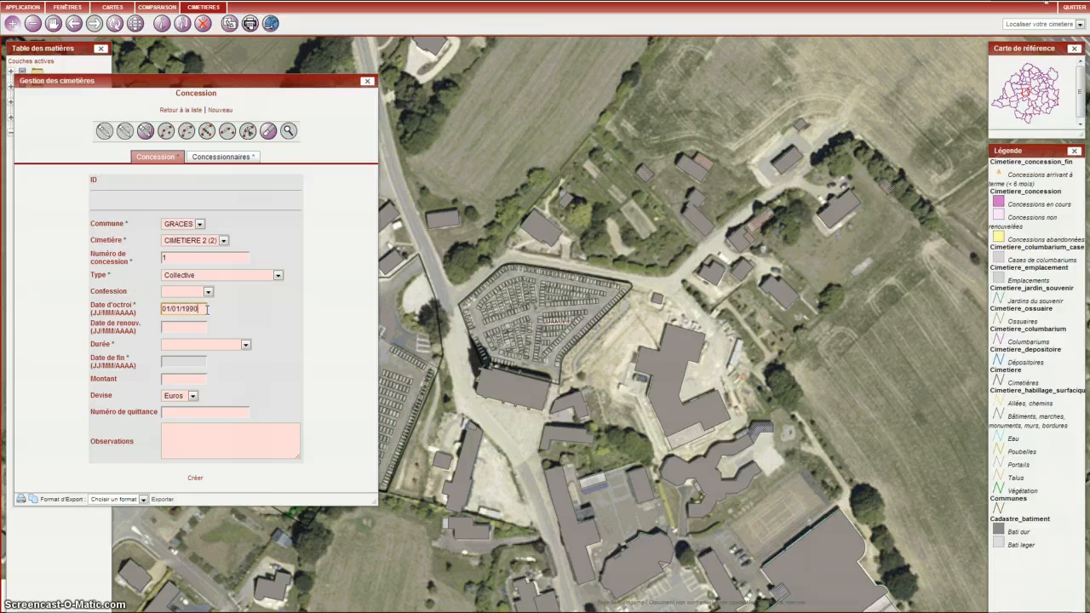
click(196, 327)
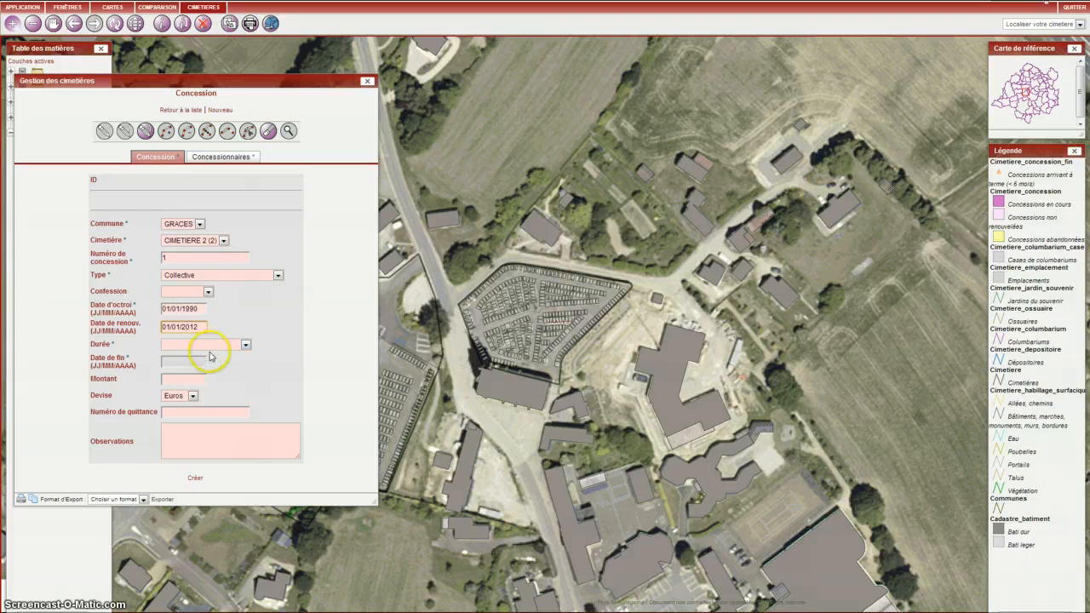
click(208, 345)
click(224, 410)
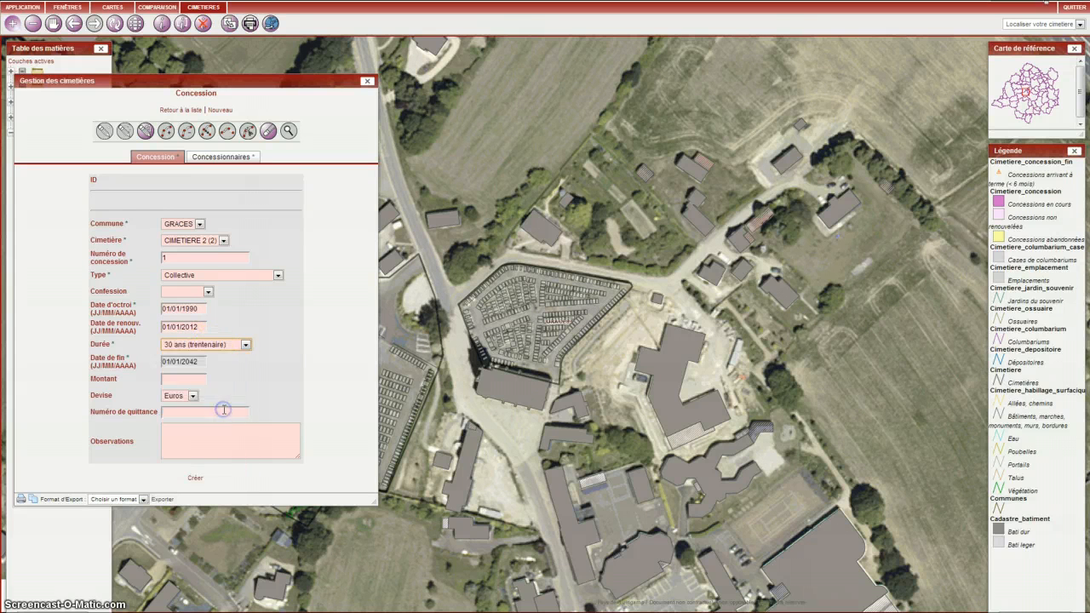
drag(204, 363, 174, 363)
click(231, 376)
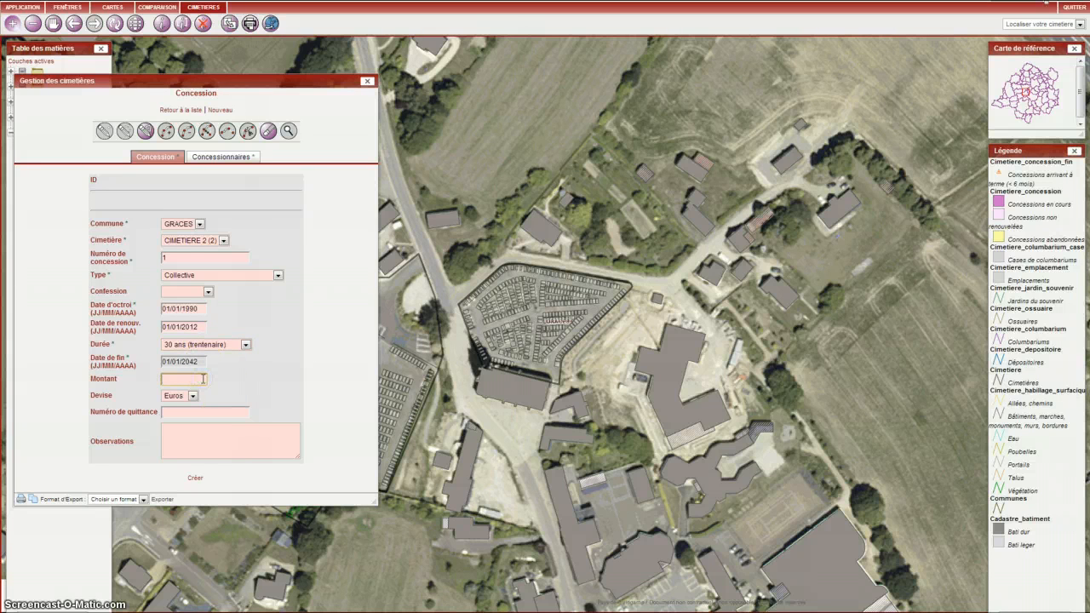
click(300, 382)
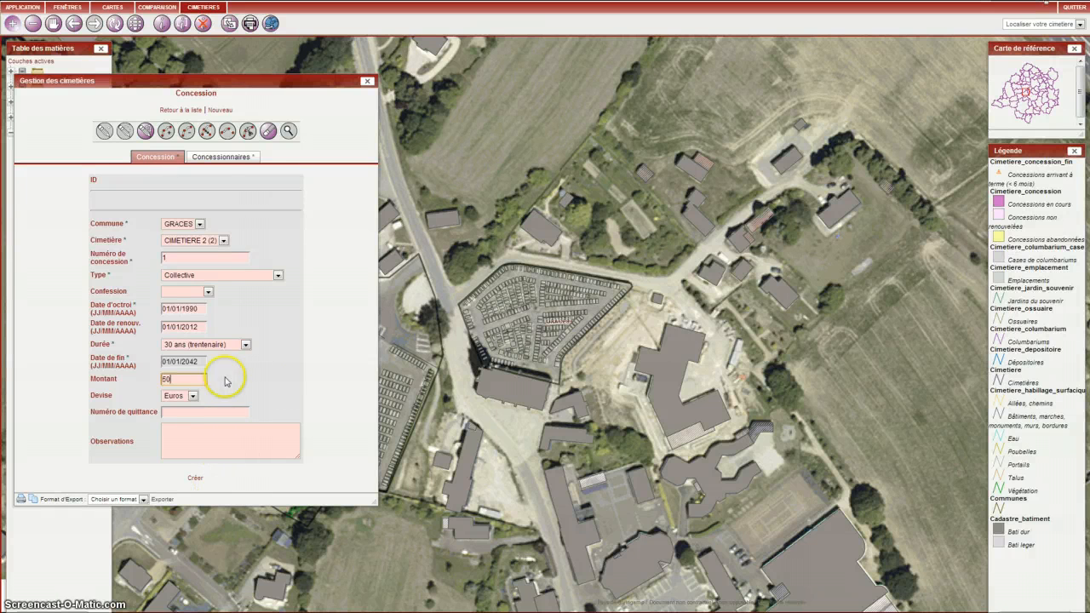
Associate both PAYS DE GUINGAMP holders with the concession, make PAYS DE GUINGAMP SIG M. the Concessionnaire principal and create the record.
click(218, 160)
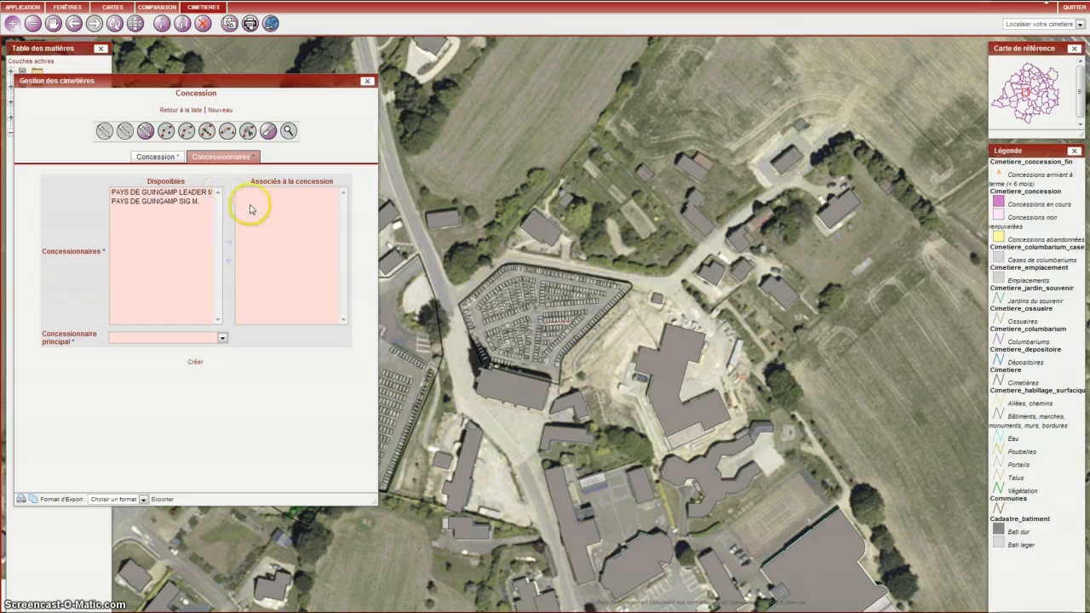
click(150, 194)
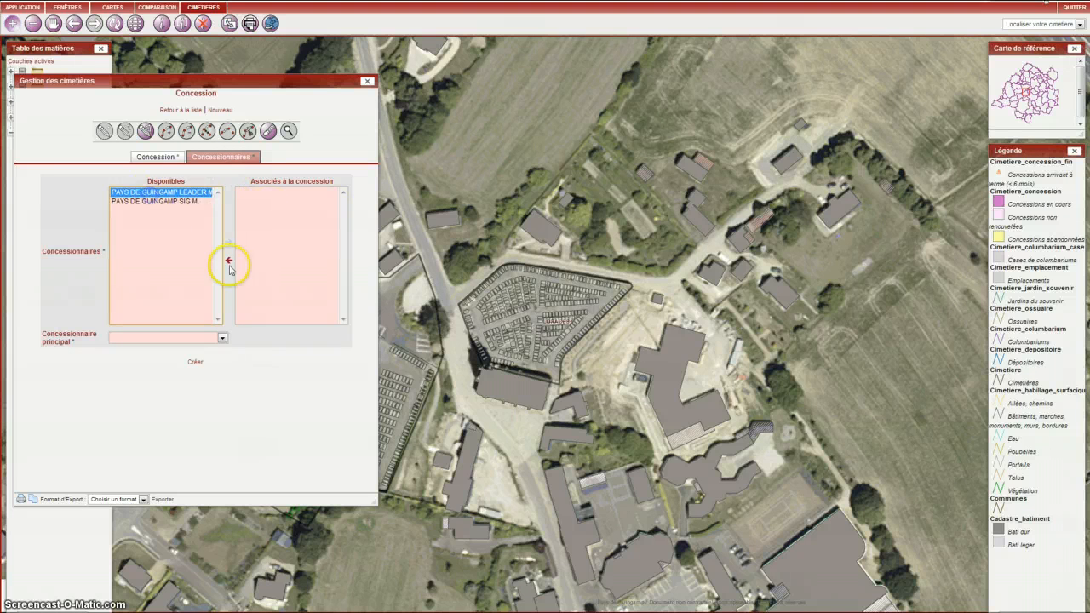
click(228, 242)
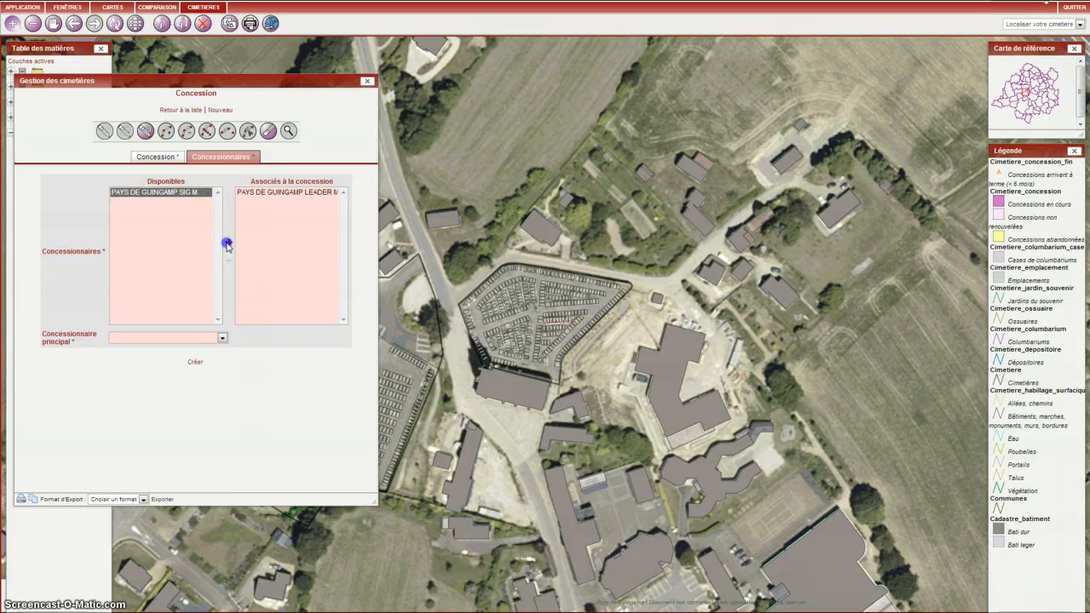
click(227, 242)
click(223, 338)
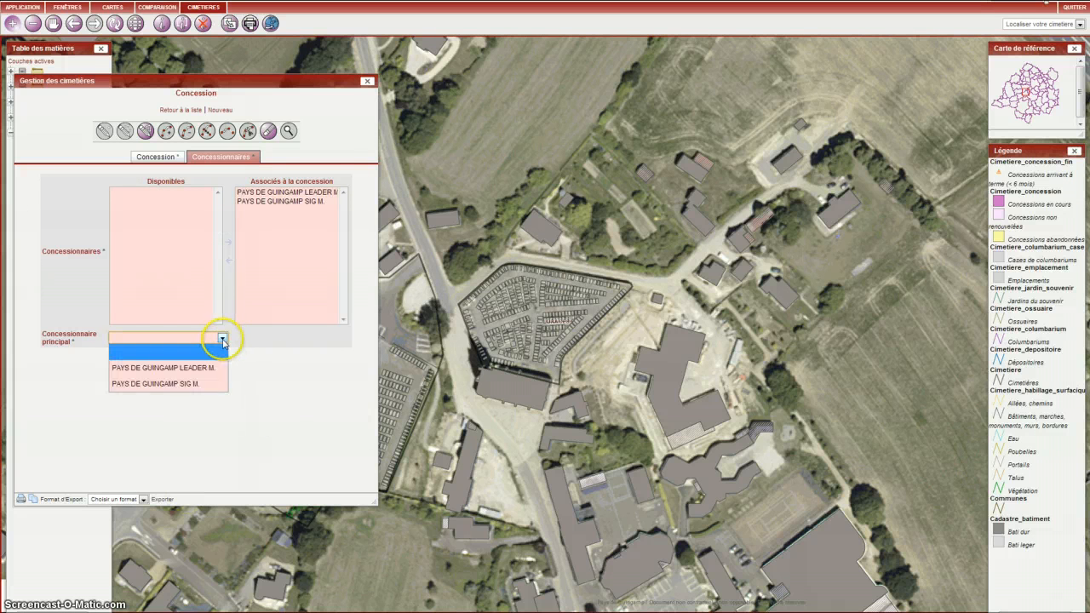
click(201, 384)
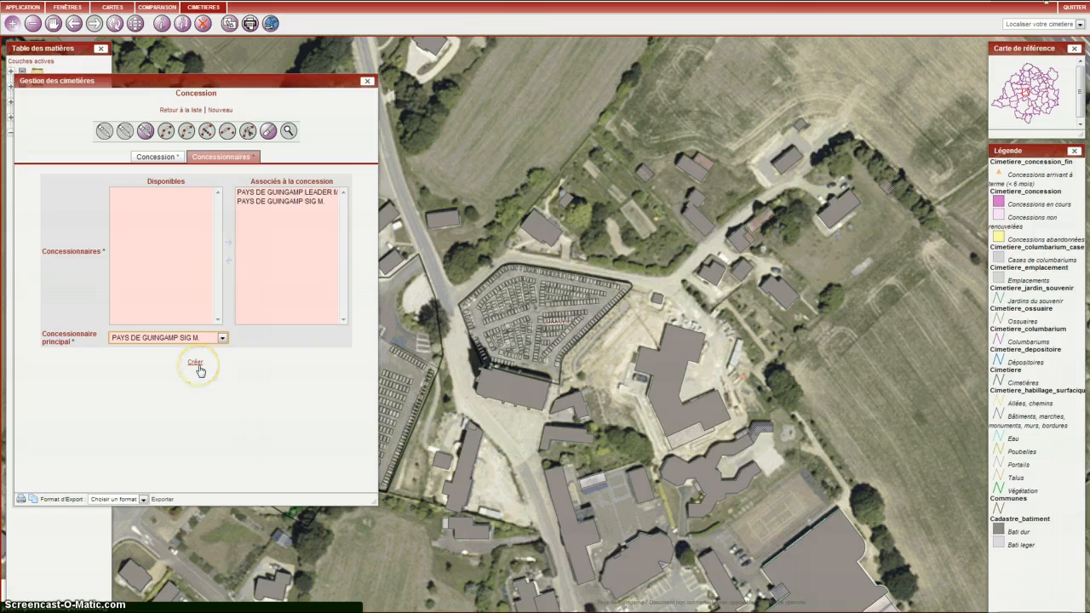
click(196, 363)
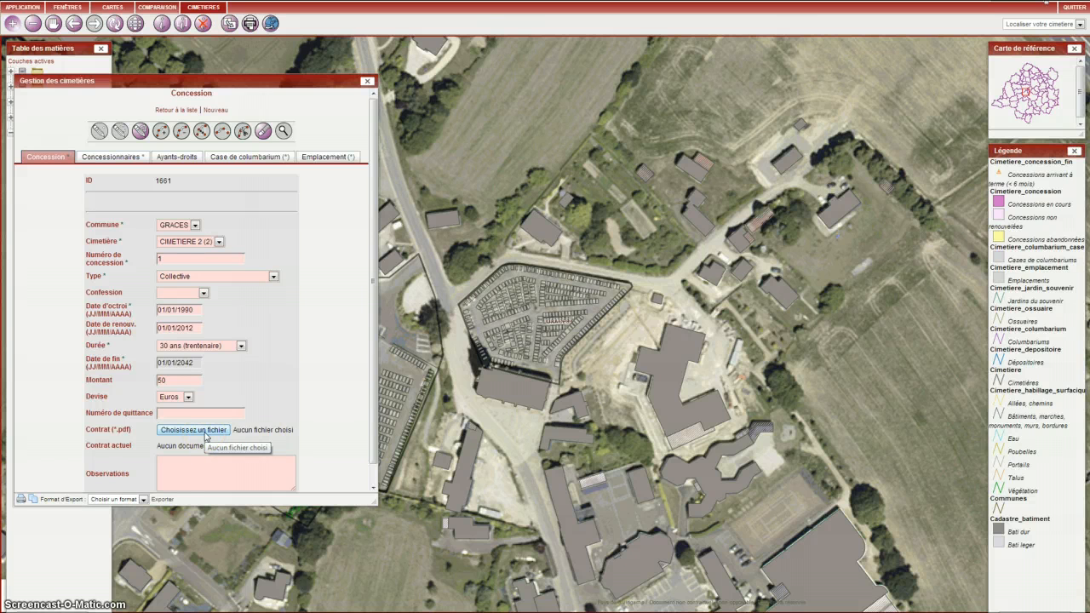
Enlarge the concession window and assign the concession to Allée/Rang /, Numéro d'emplacement 100.
drag(378, 503, 382, 552)
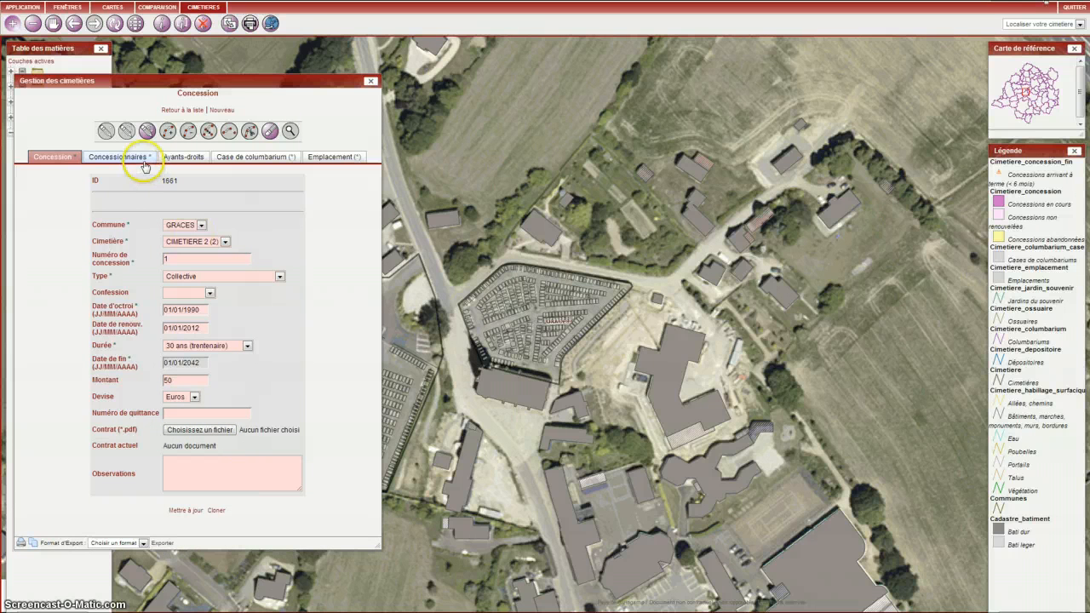
click(266, 159)
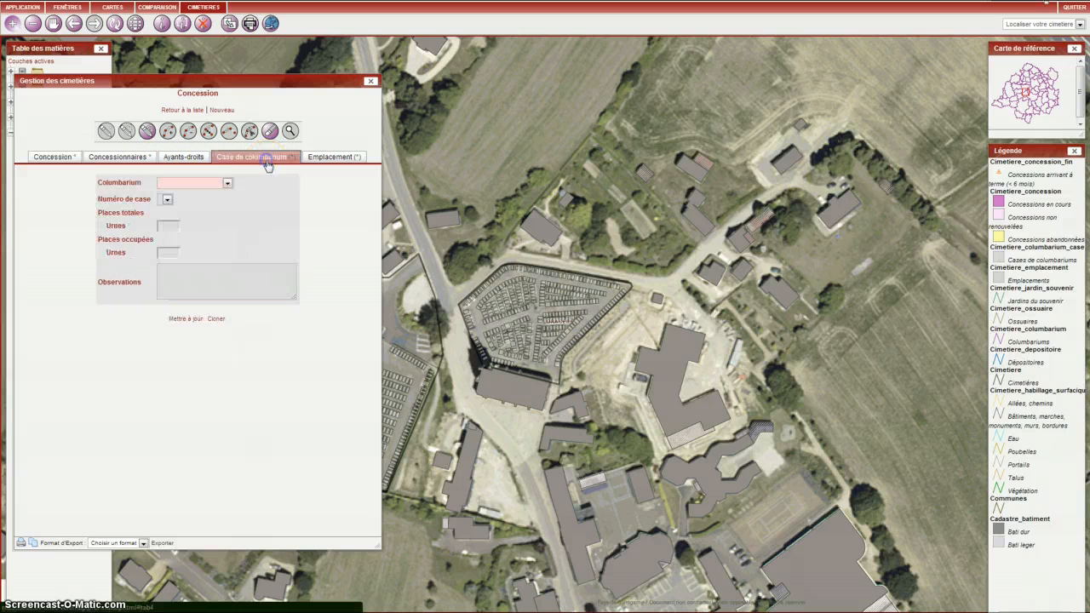
click(327, 156)
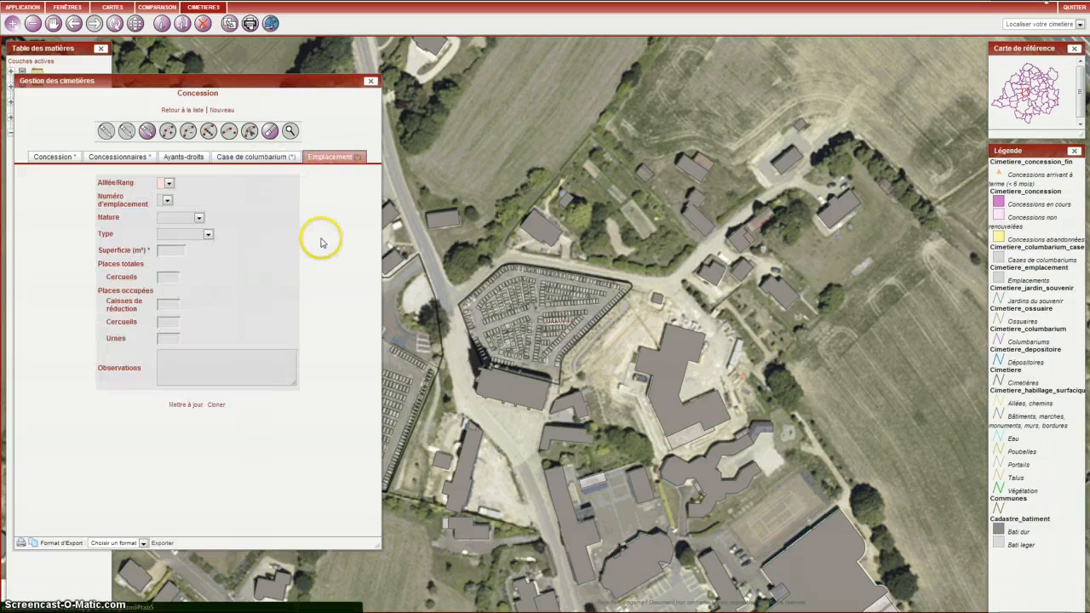
click(169, 183)
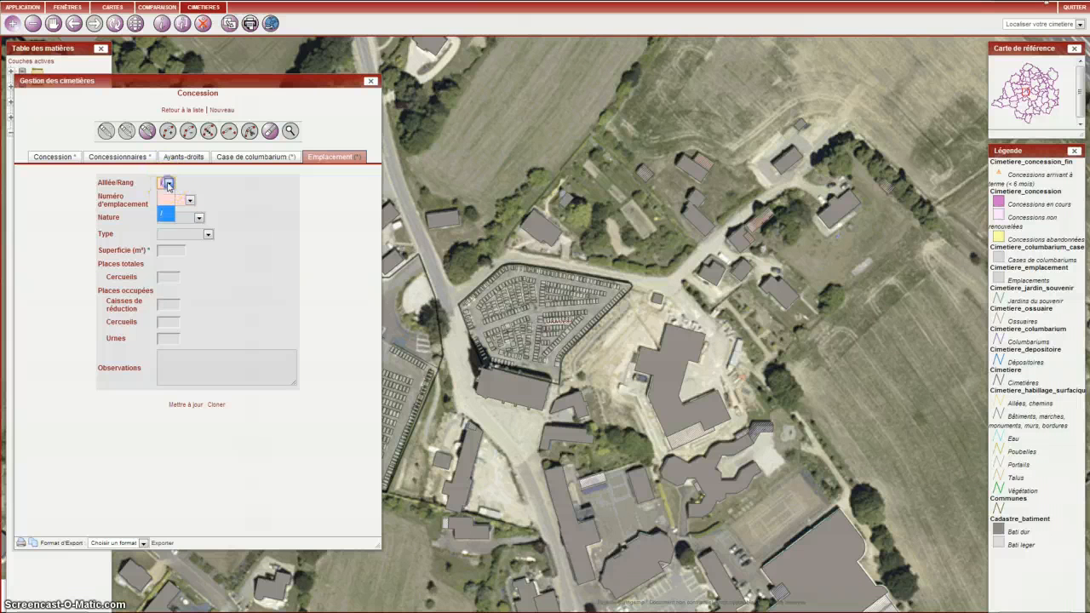
click(172, 204)
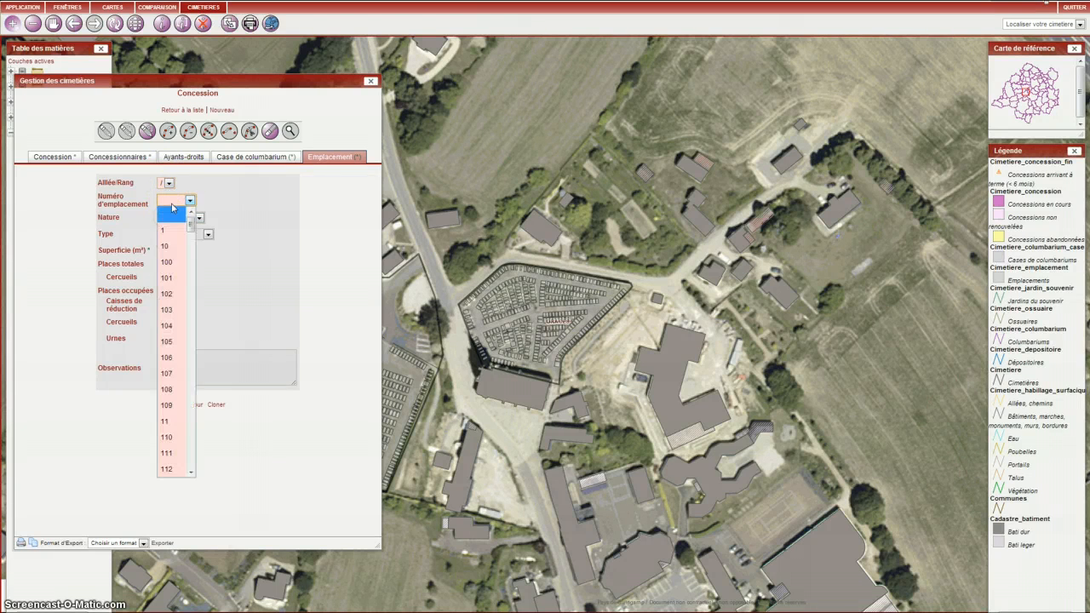
click(181, 270)
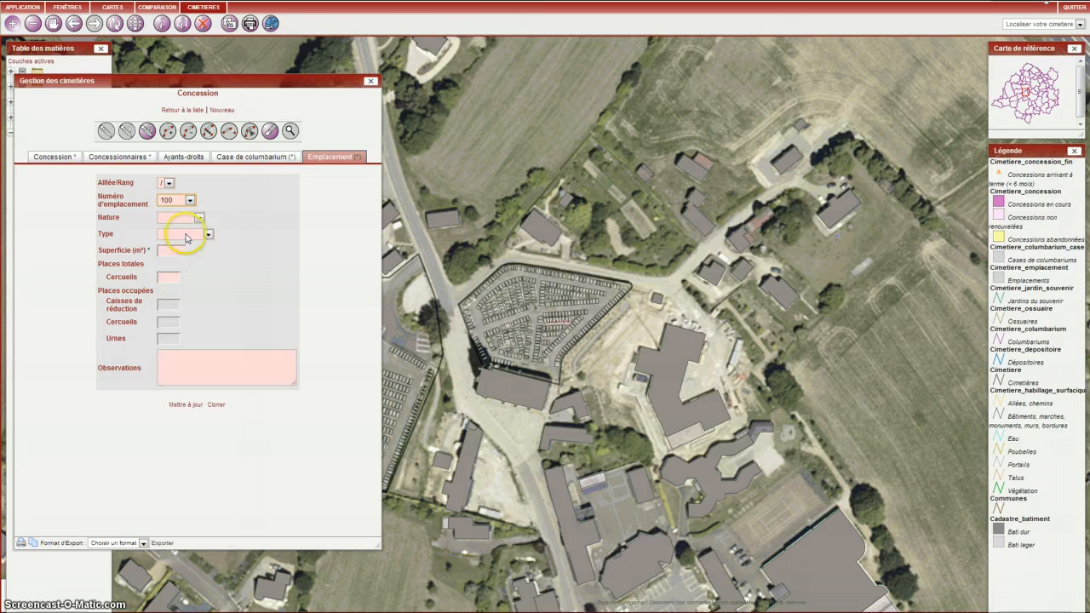
Set the plot's Nature to Caveau and its Superficie to 2 m², and update the concession.
click(198, 218)
click(187, 233)
click(188, 234)
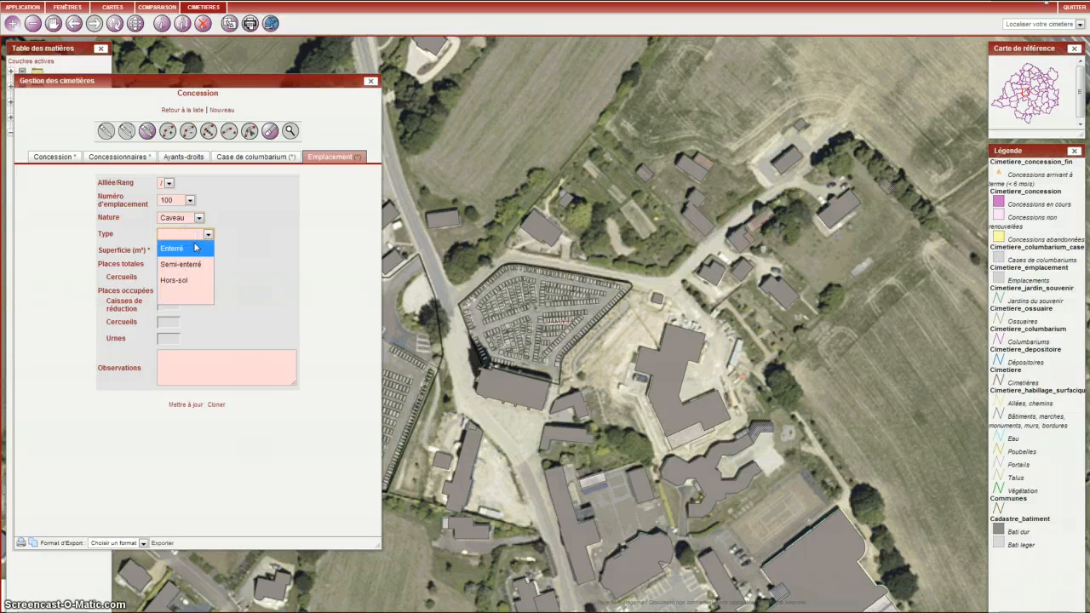
click(243, 244)
click(180, 249)
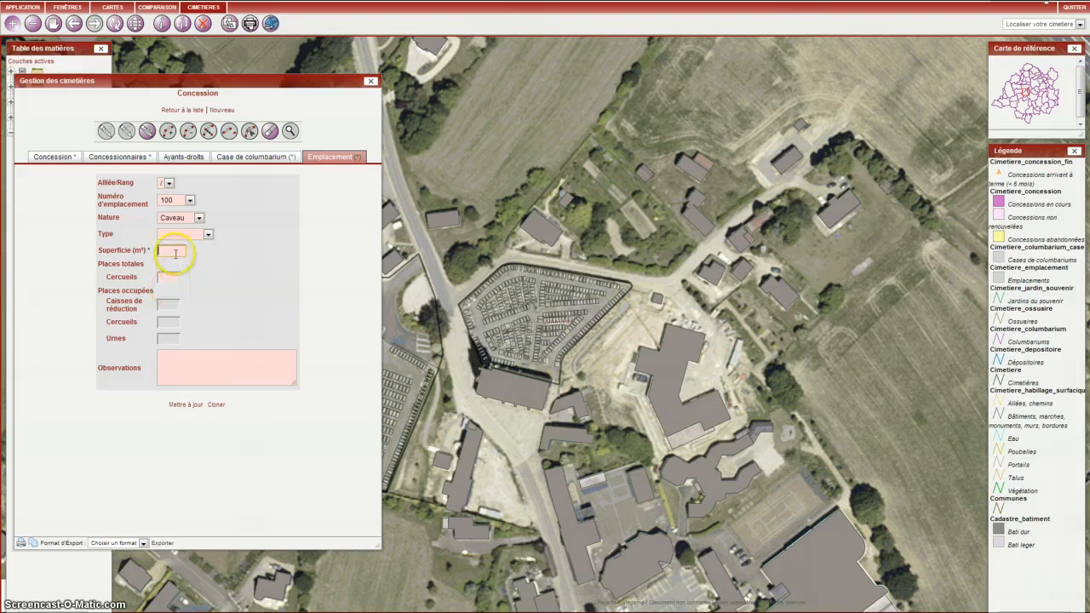
click(193, 405)
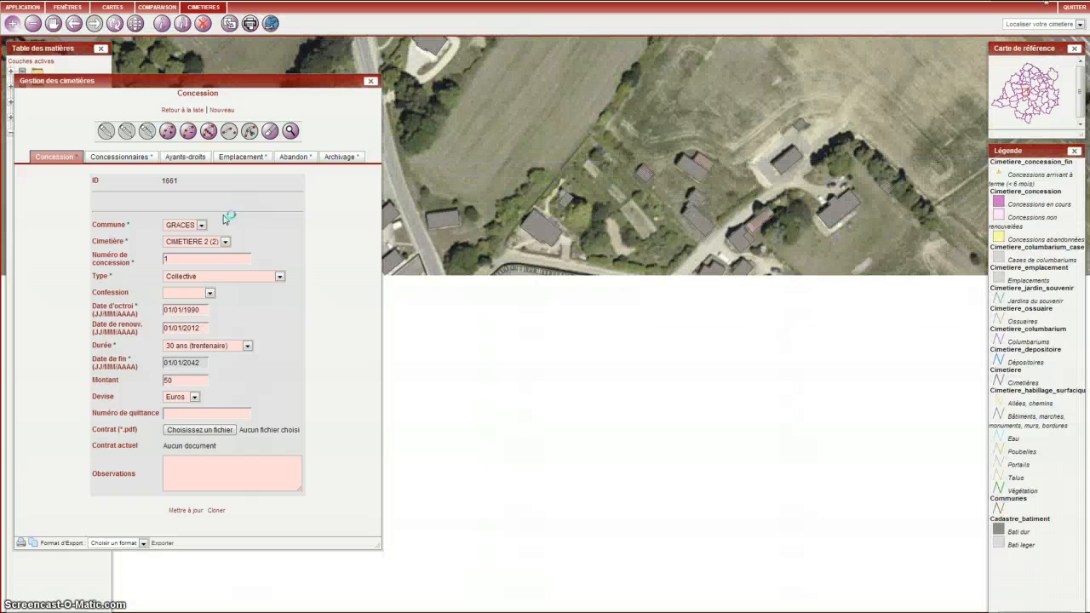
Review the updated concession's holders, plot, abandonment, archiving and Ayants-droits sections, and return to its general details.
click(136, 158)
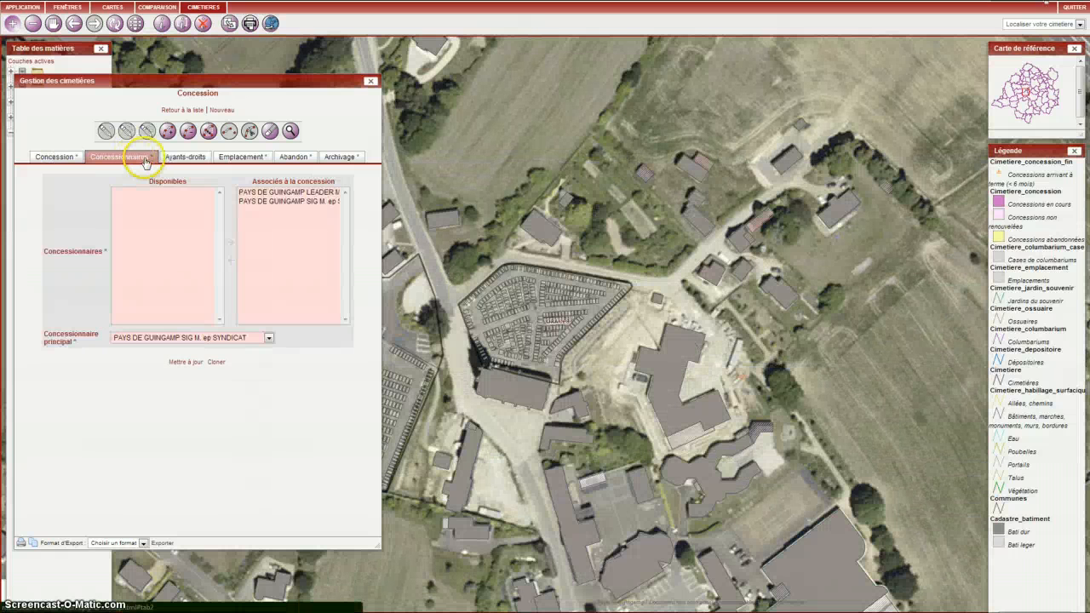
click(242, 157)
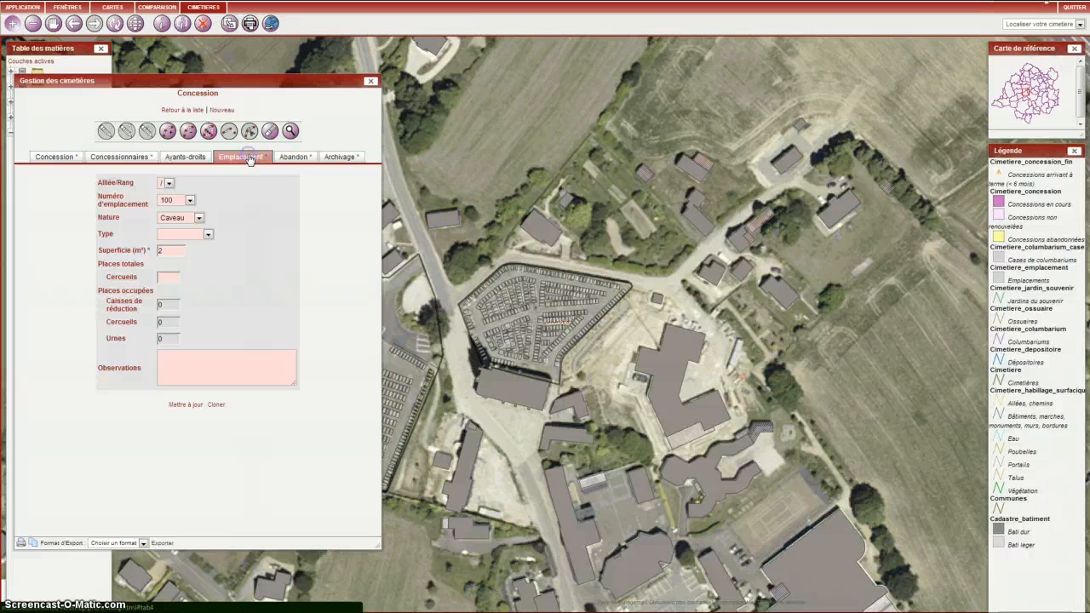
click(300, 158)
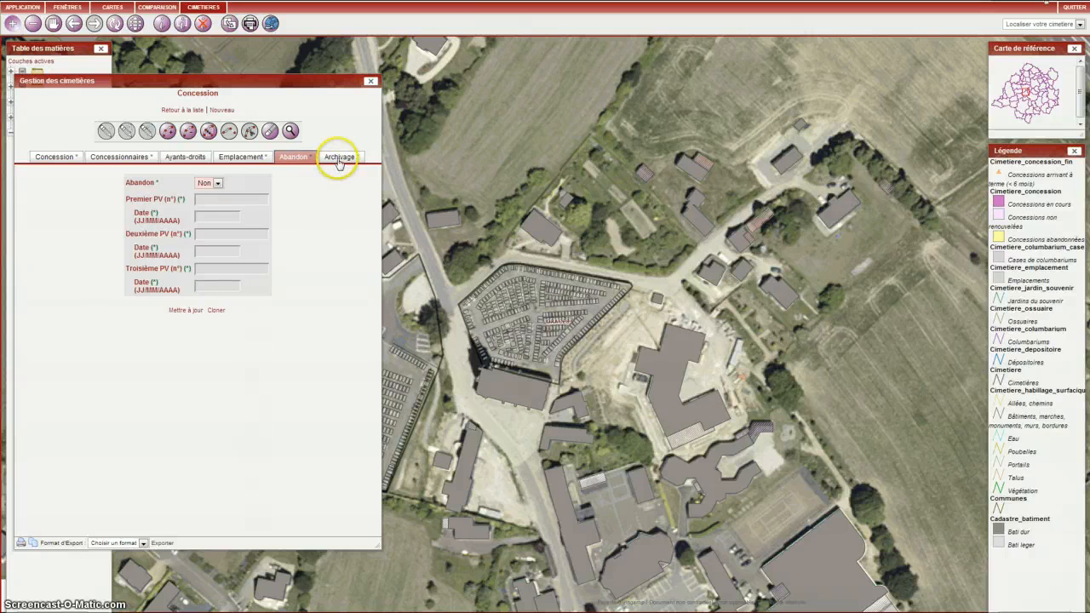
click(339, 160)
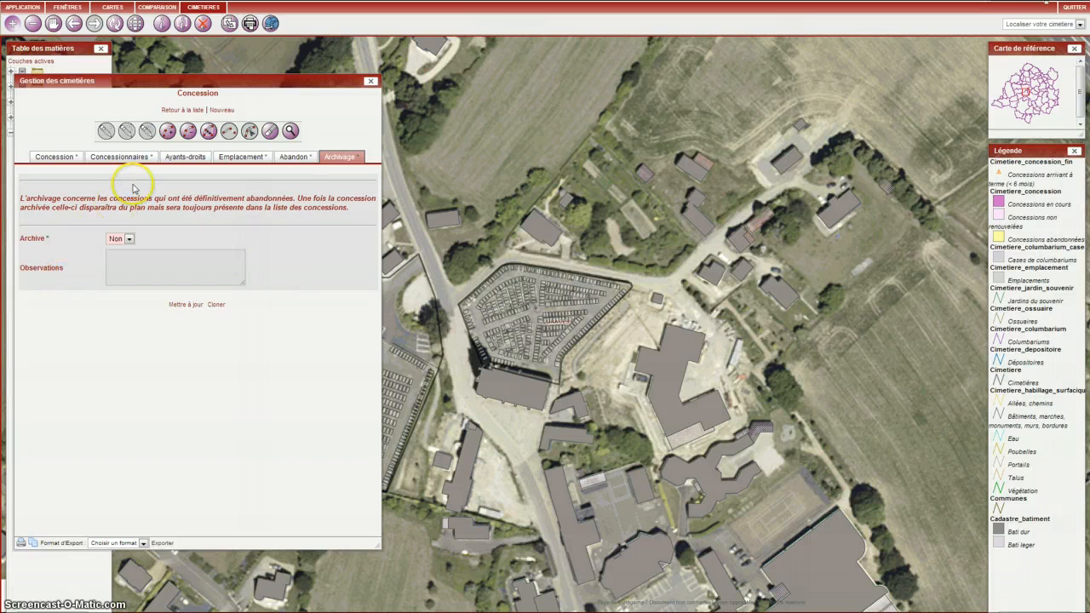
click(175, 159)
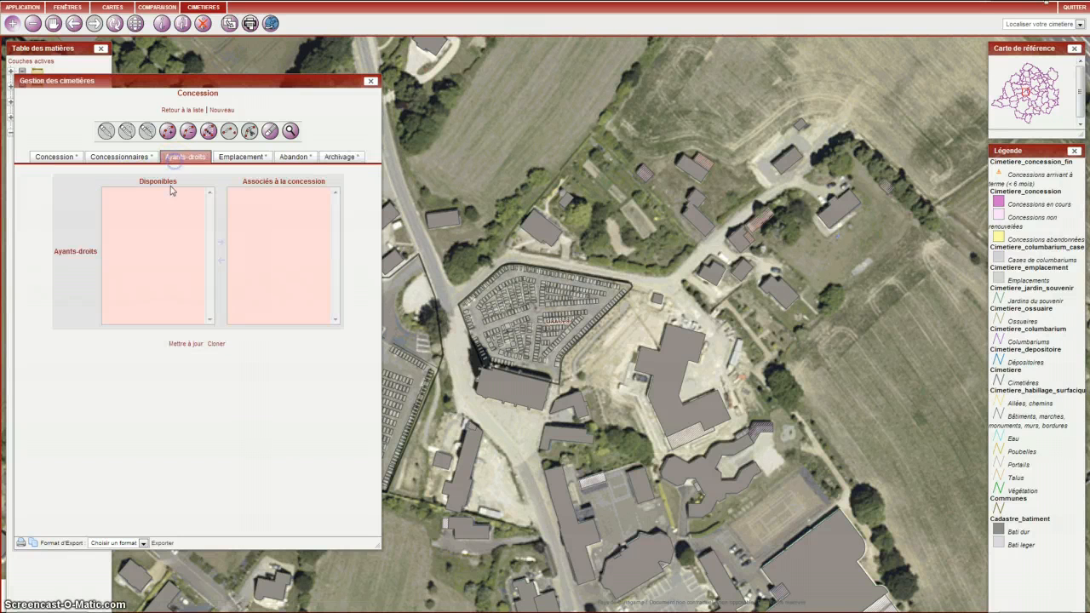
click(61, 160)
click(176, 111)
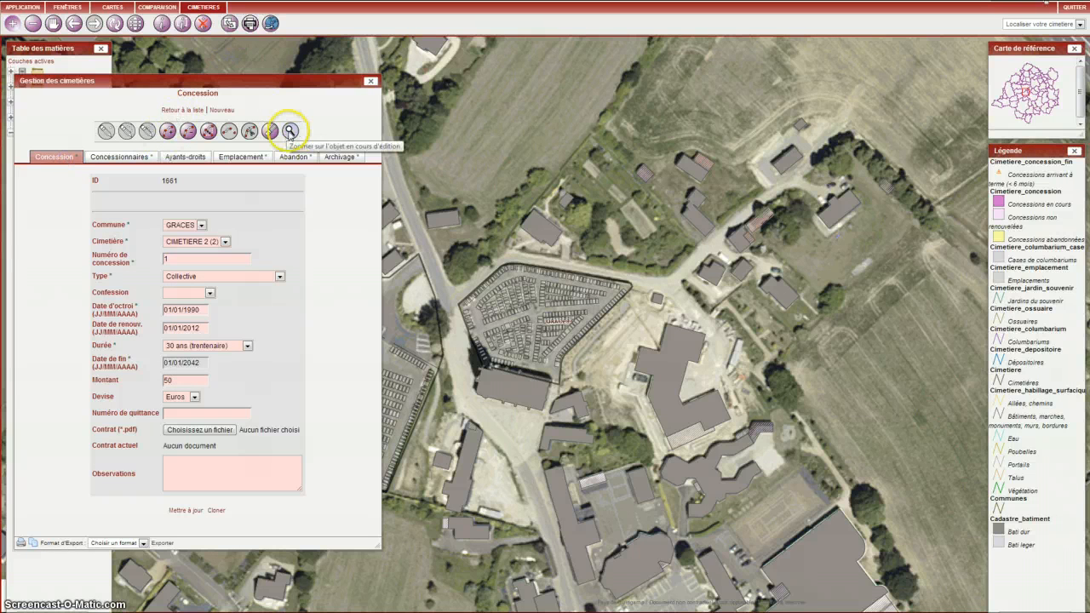
Locate the edited concession on the map, show the plots surrounding it and shift the Légende window inward to check its colour.
click(289, 131)
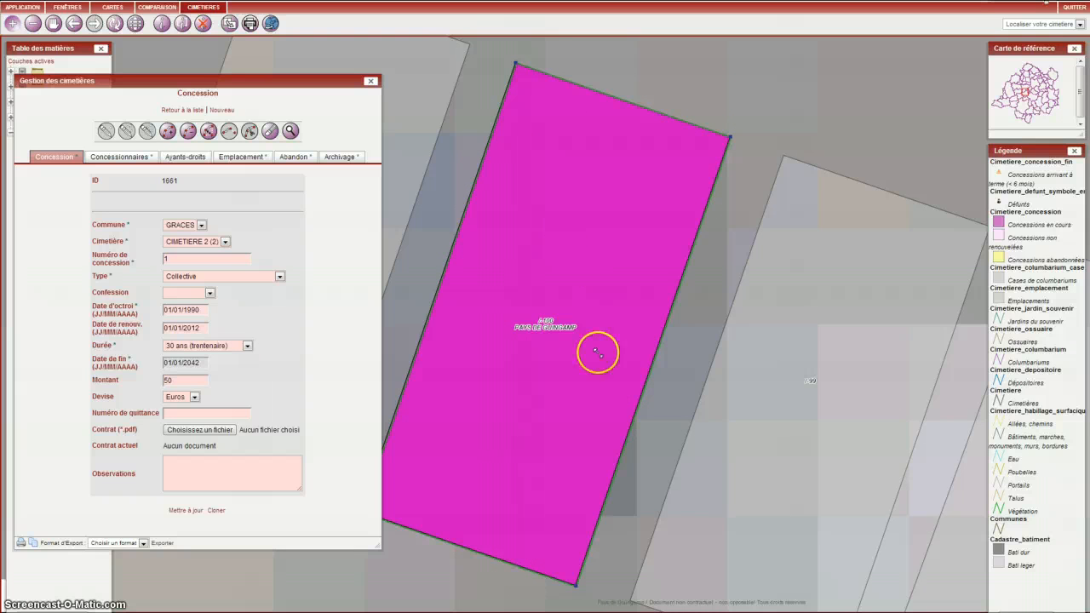
click(33, 24)
click(555, 336)
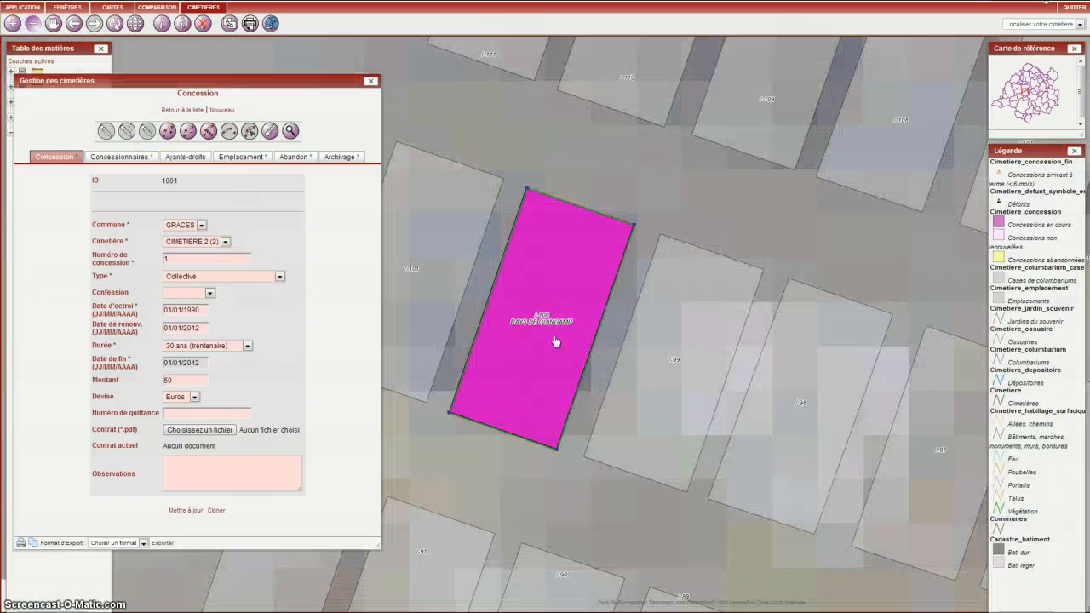
click(555, 342)
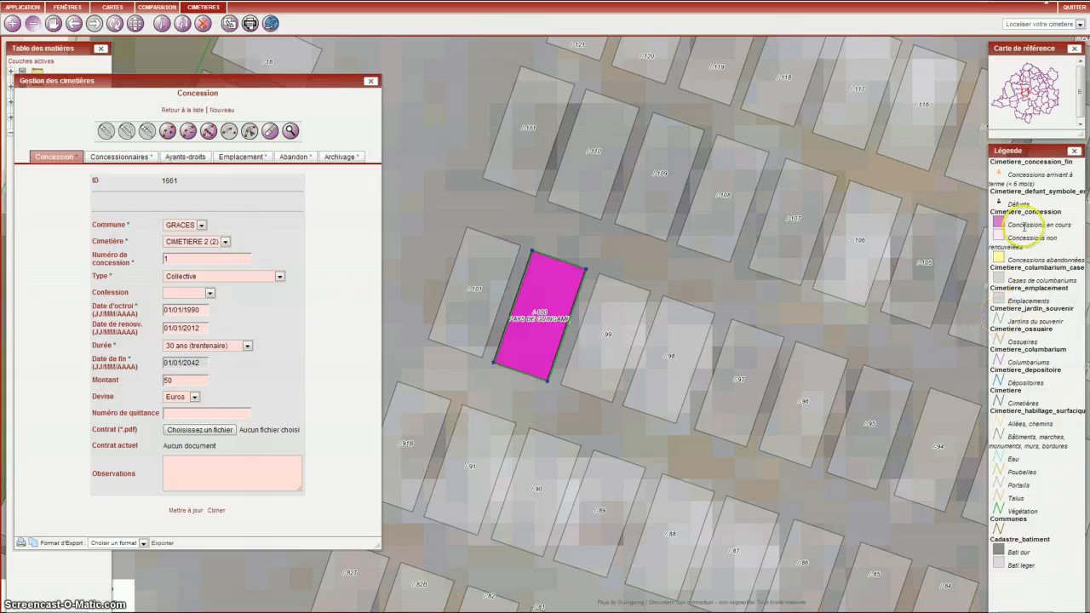
drag(1031, 150, 974, 128)
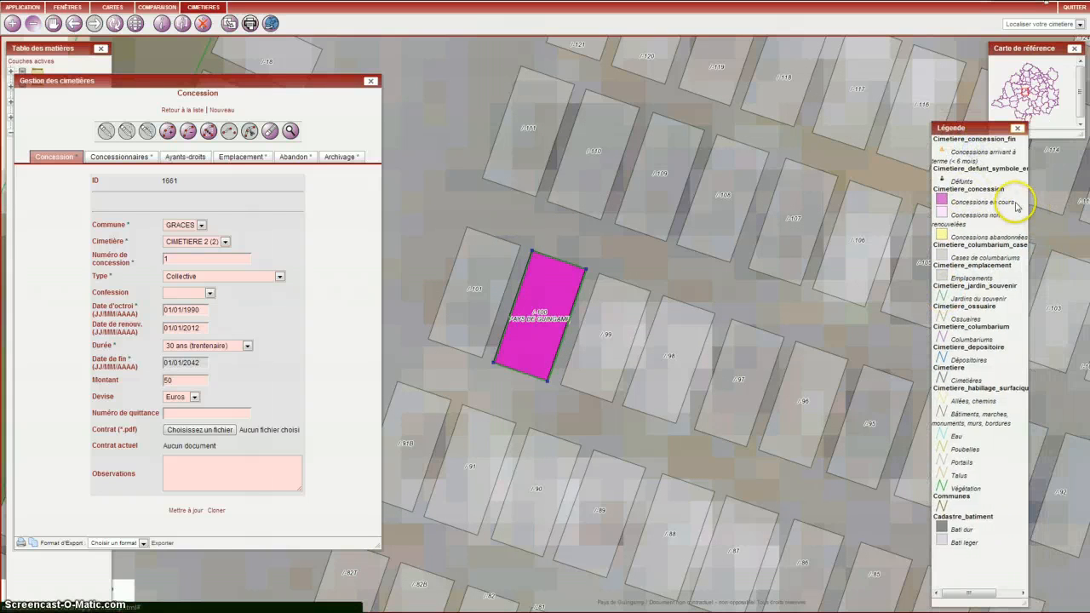
Check the concession colours in the Légende, shift its window back outward and show the start of its entries.
drag(1016, 204, 1029, 237)
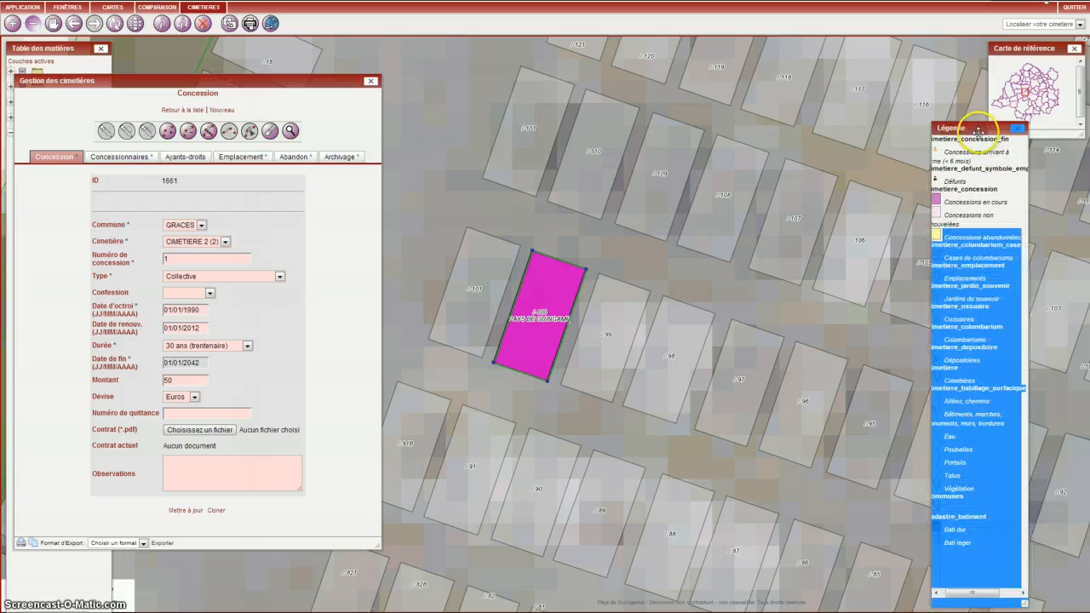
drag(975, 127, 1016, 121)
click(1019, 181)
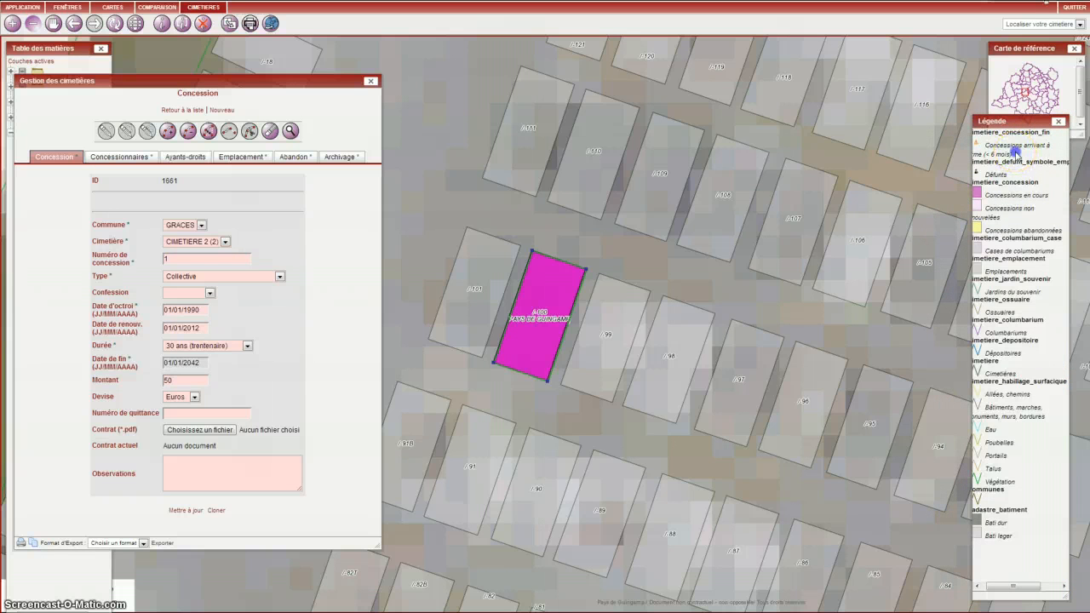
drag(1015, 586, 998, 586)
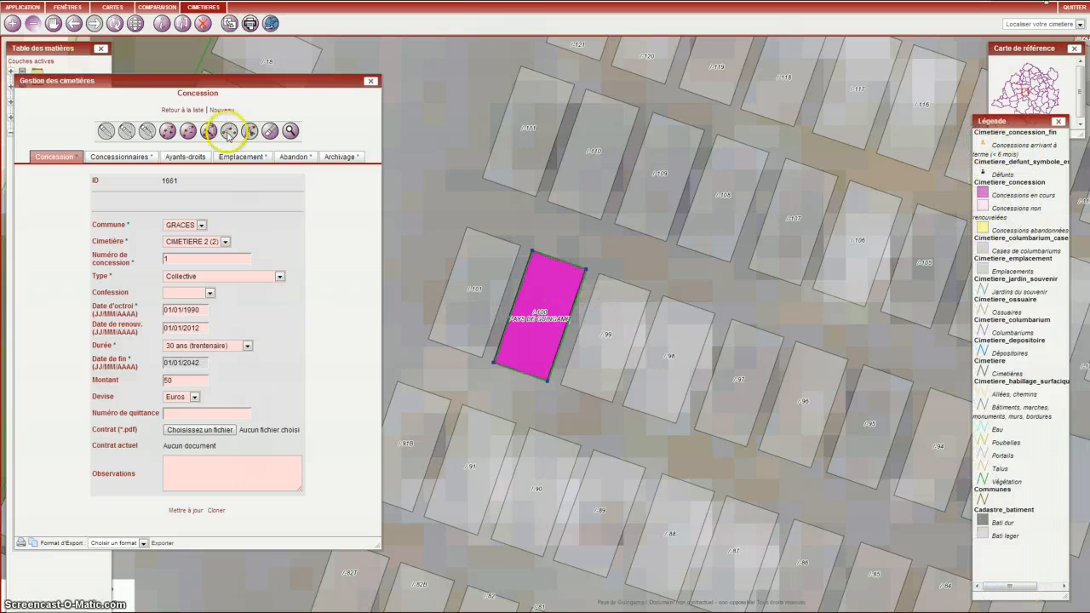
Leave the concession for its list, open the Défunts list and start a new deceased record.
click(189, 111)
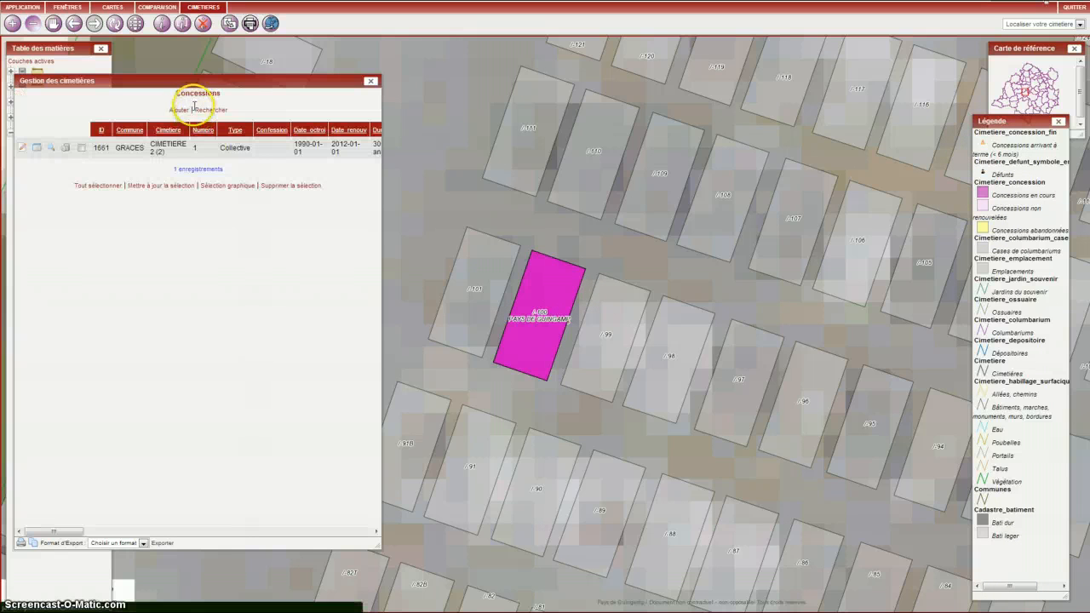
click(215, 10)
mouse_move(202, 36)
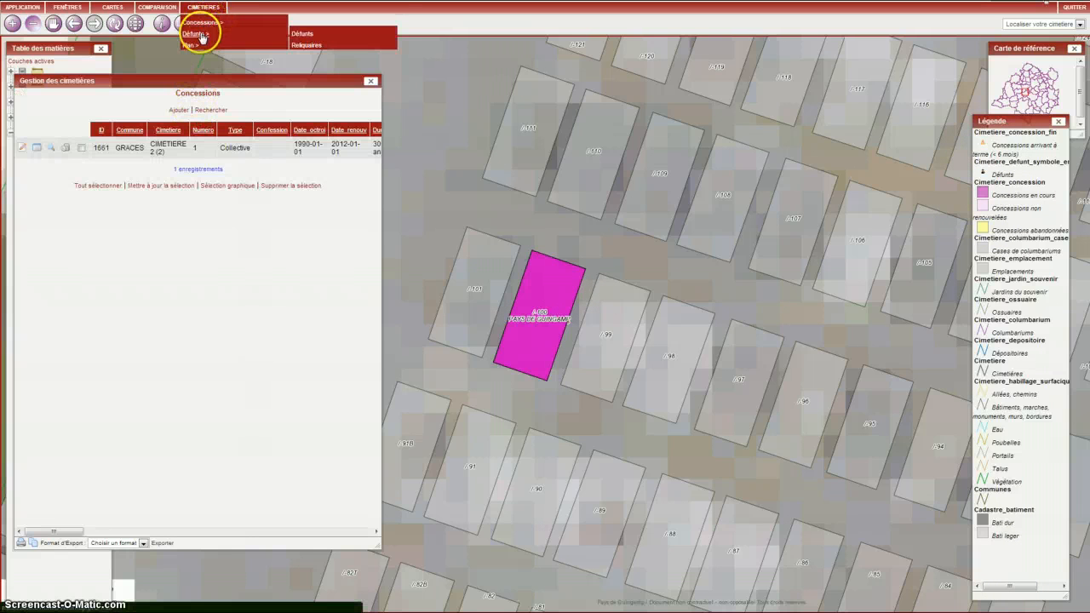
click(303, 34)
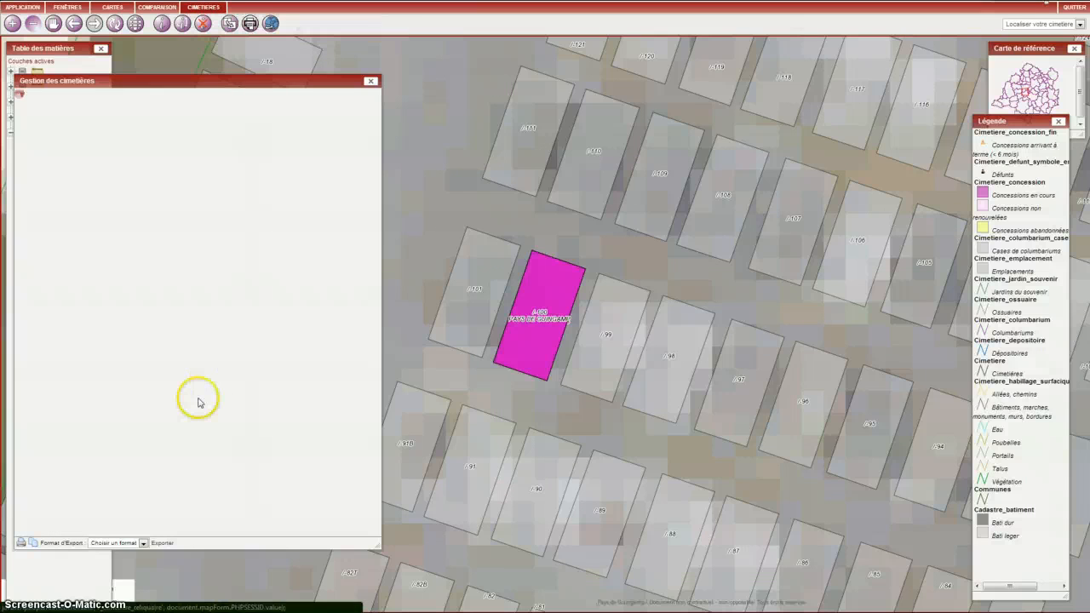
click(177, 113)
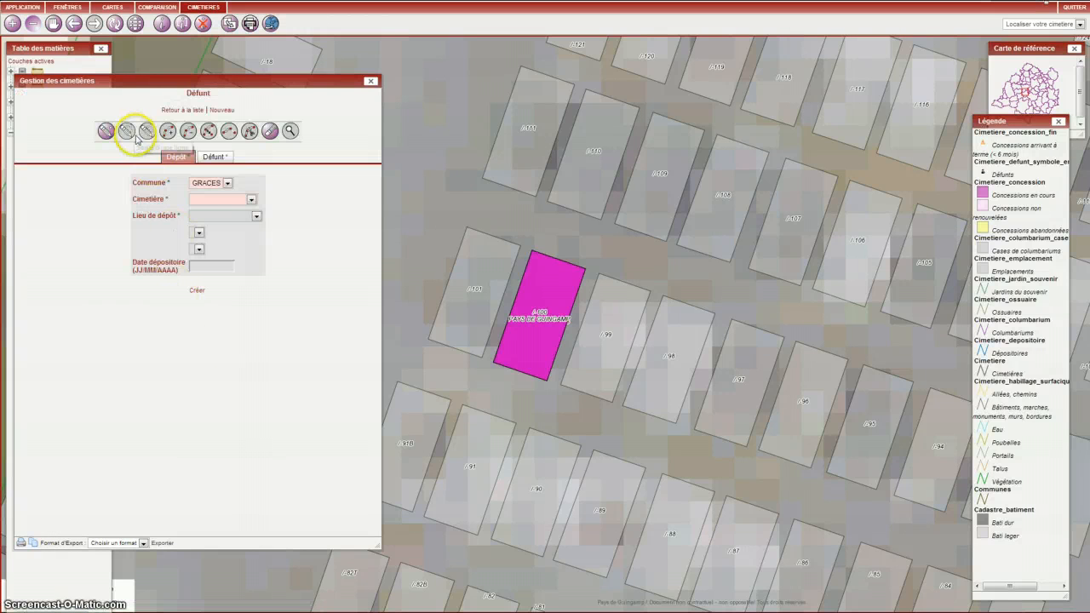
Set the deceased's deposit to cemetery CIMETIERE 2 (2), Lieu de dépôt Emplacement, row / and number 100.
click(230, 203)
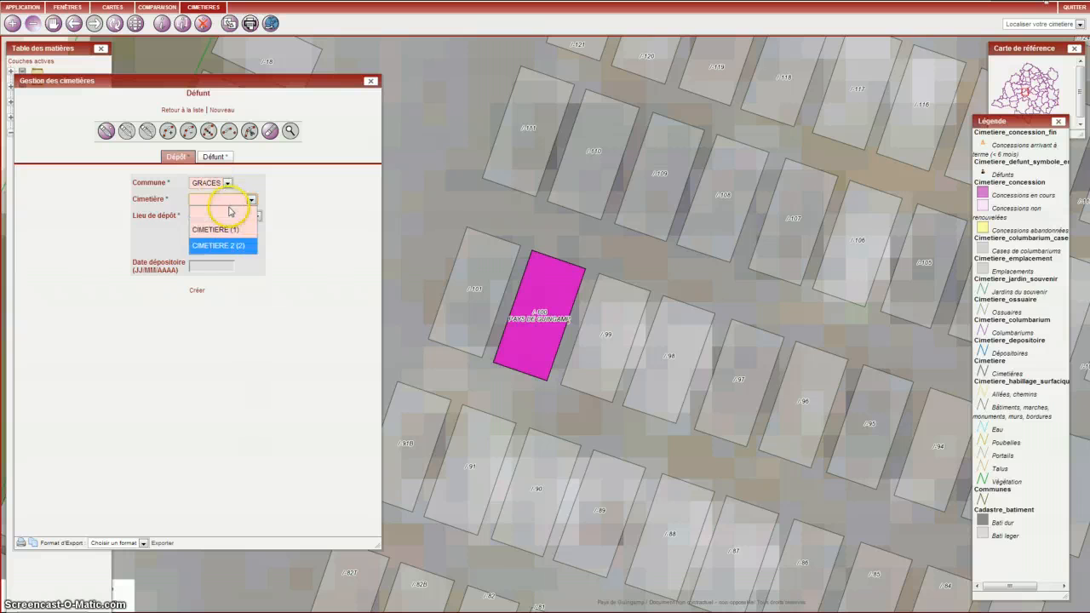
click(225, 245)
click(232, 218)
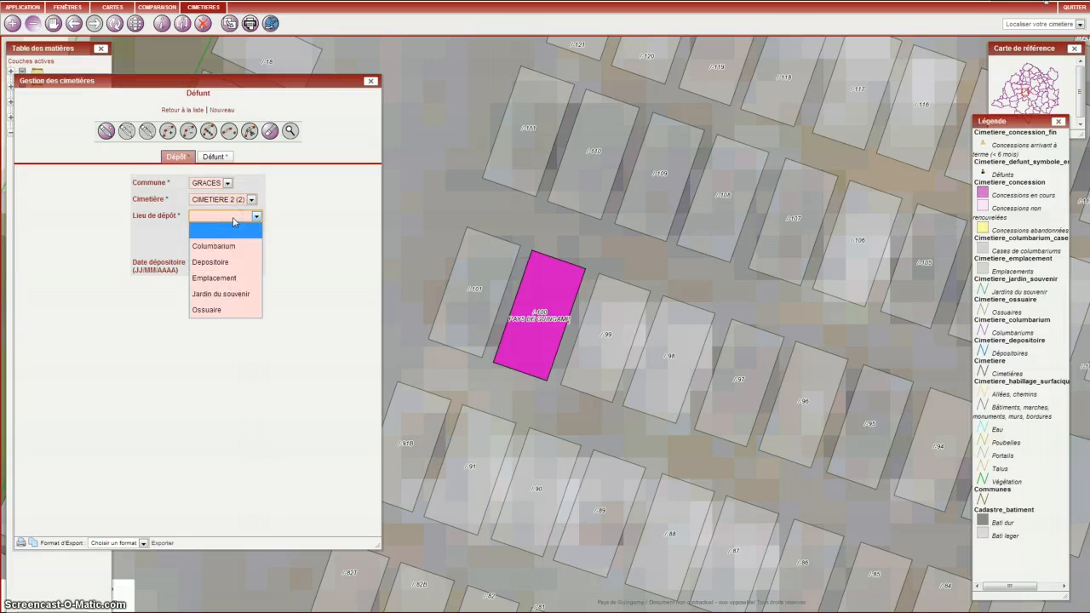
click(235, 278)
click(201, 236)
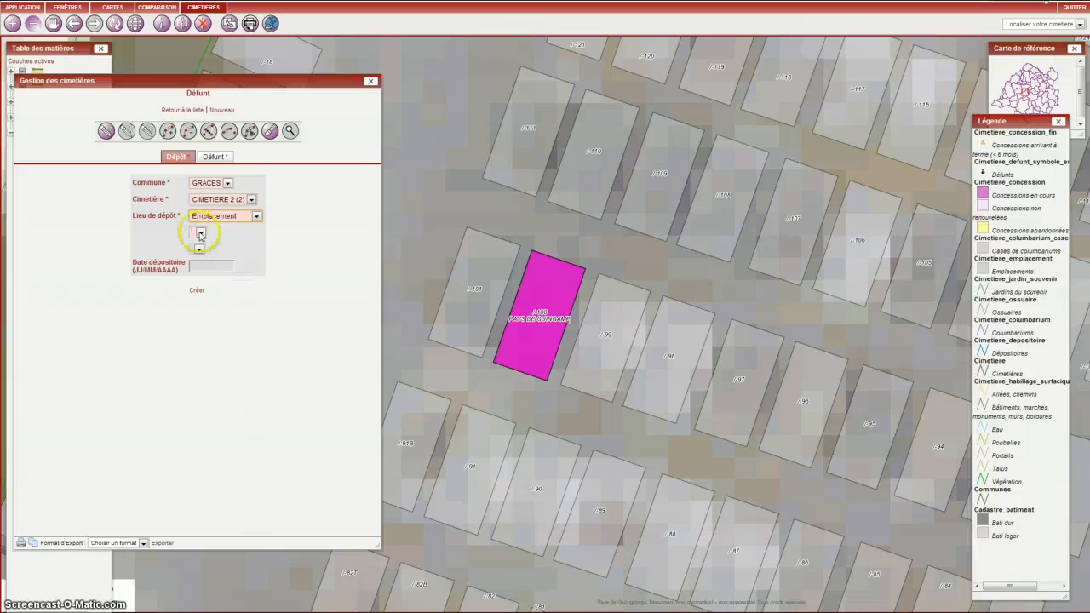
click(204, 261)
click(200, 251)
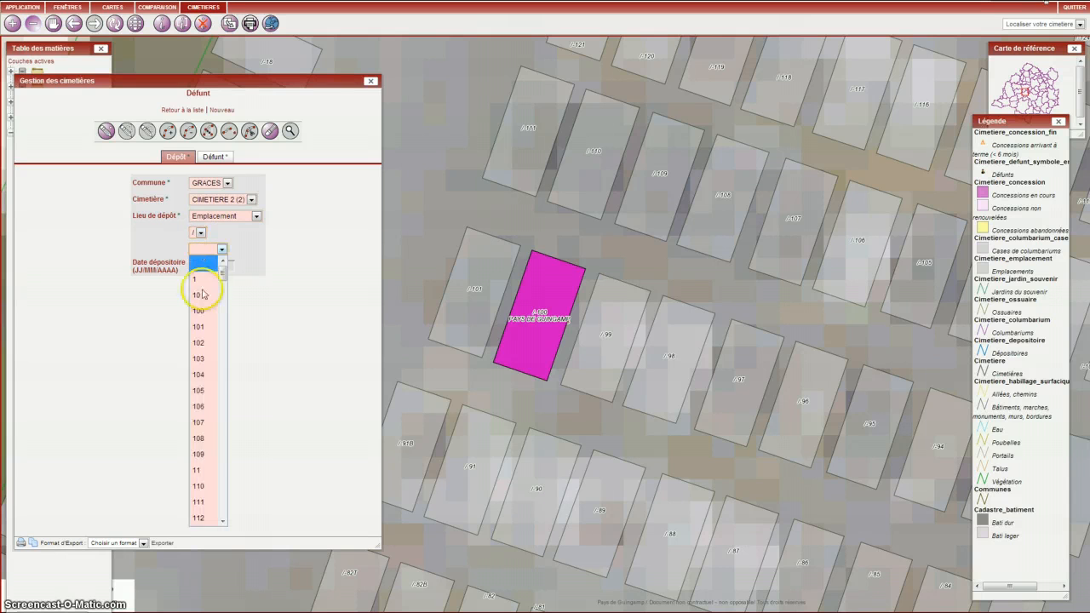
click(205, 315)
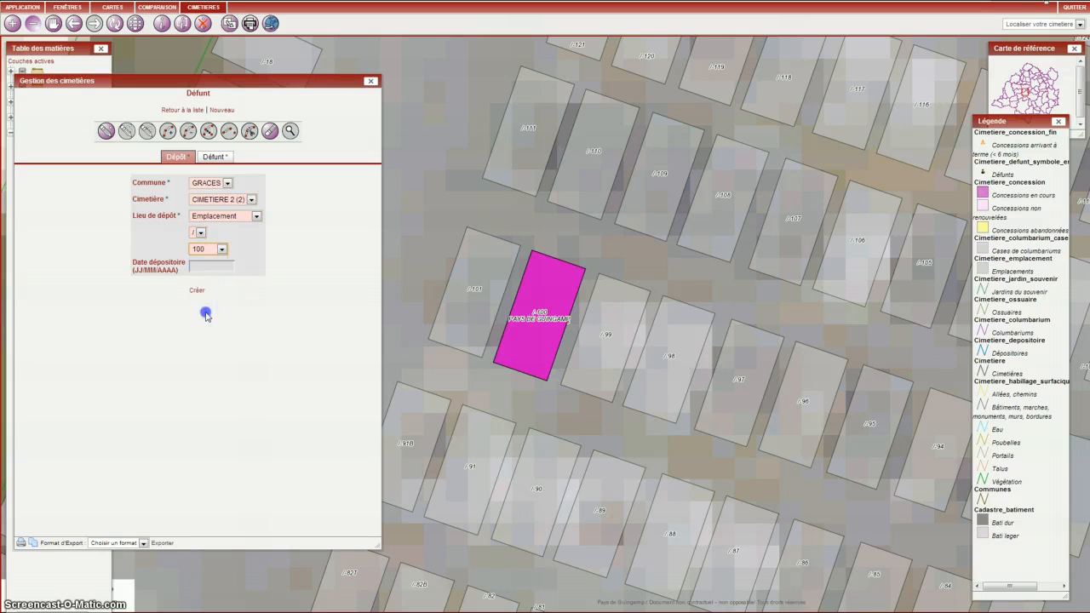
In the deceased's details, set the Titre to Monsieur and enter the last name and first name.
click(213, 157)
click(212, 224)
click(182, 239)
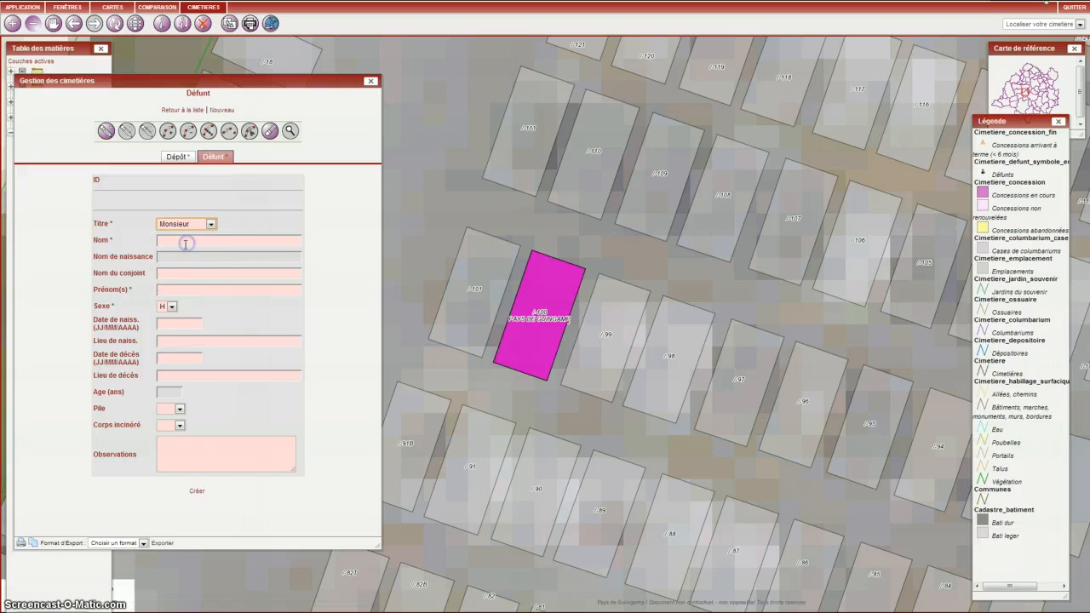
click(181, 241)
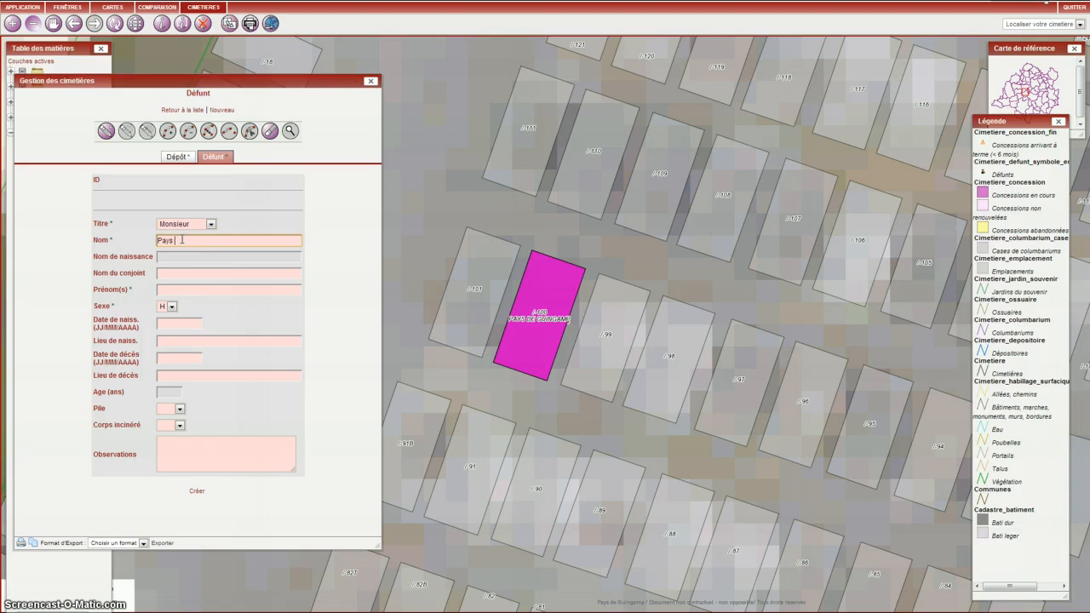
text(Pays)
click(175, 291)
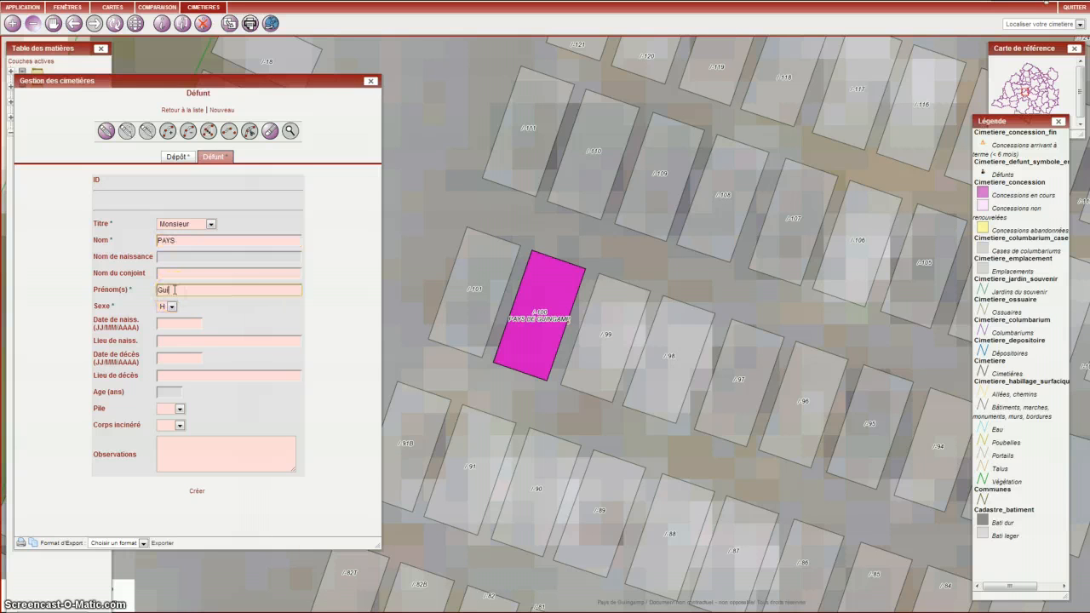
Enter the deceased's date of birth and set the Date de décès to 01/01/2012.
click(183, 322)
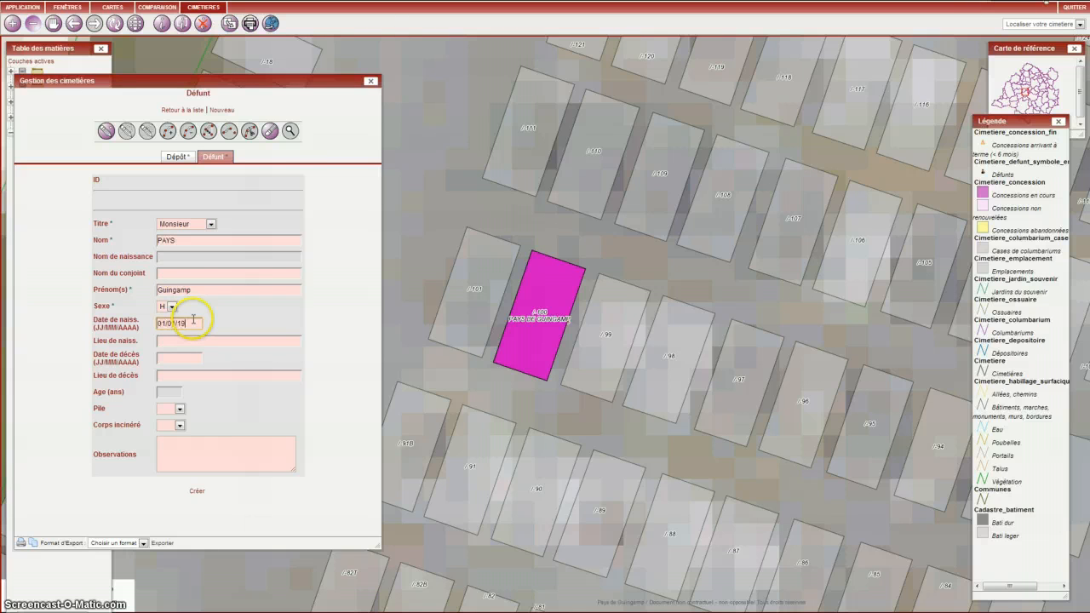
key(Tab)
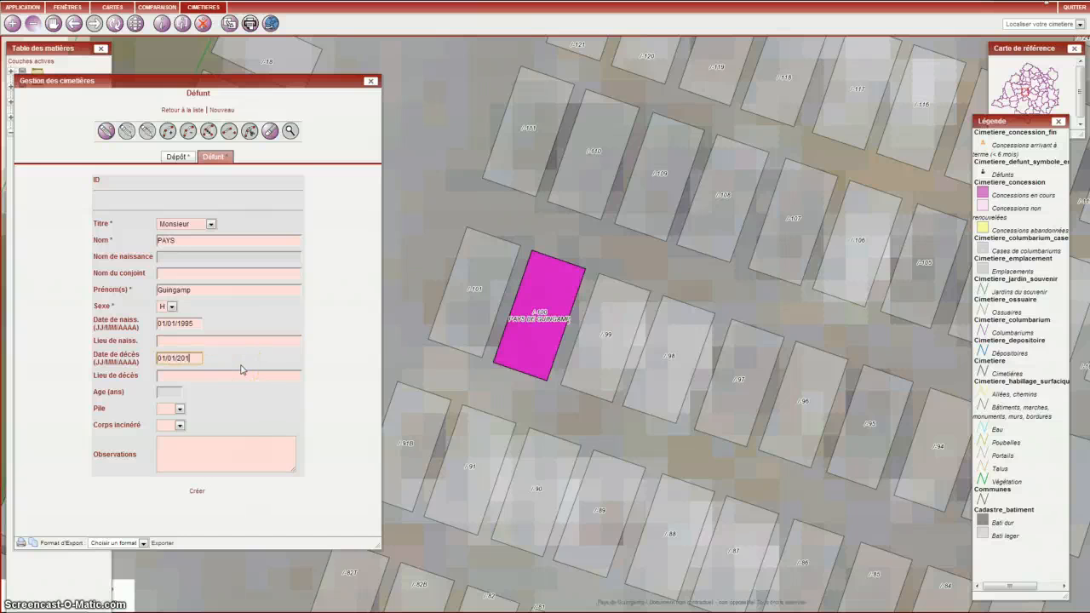
click(244, 378)
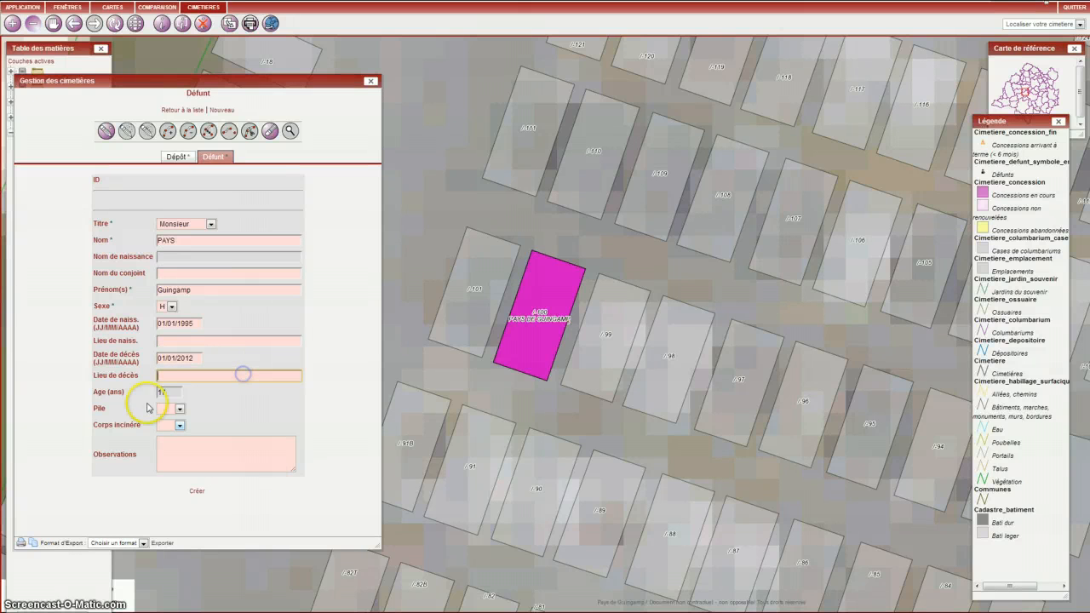
Check the Pile and Corps incinéré options, leave both blank and create the deceased's record.
click(180, 409)
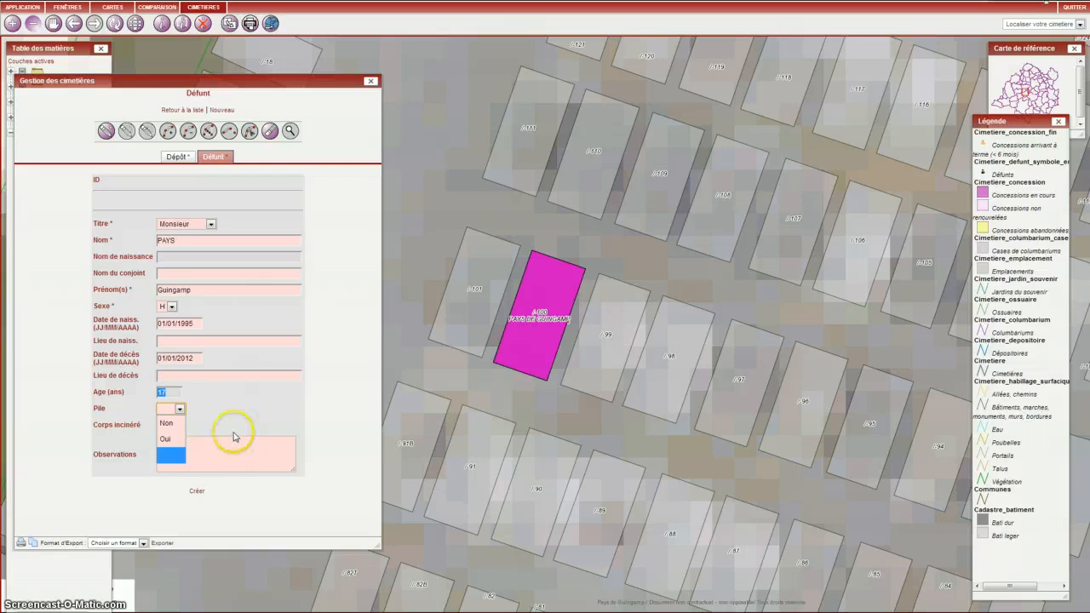
click(233, 424)
click(181, 425)
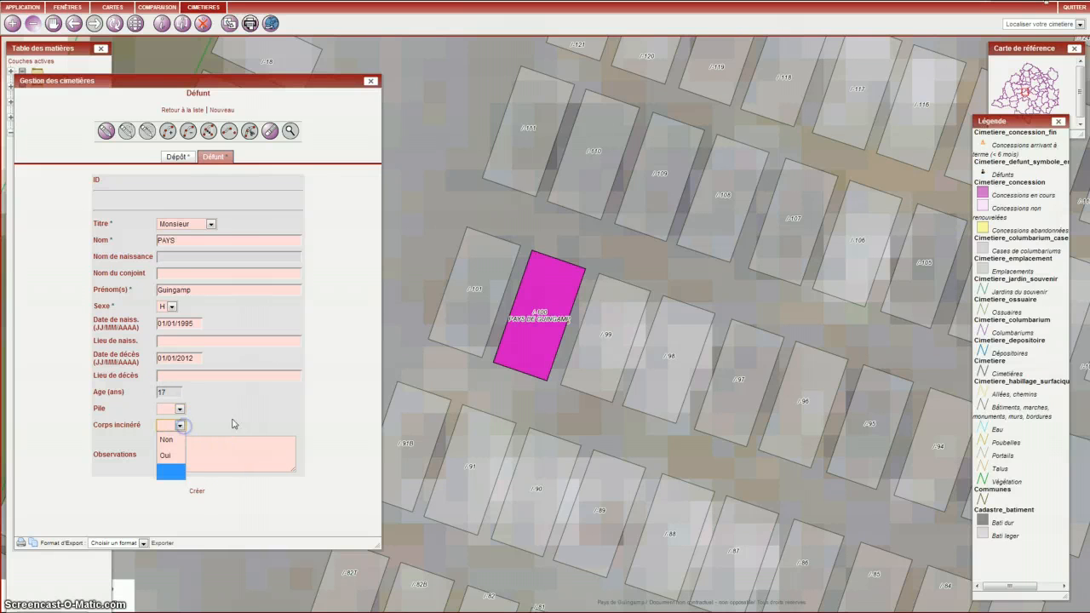
click(248, 417)
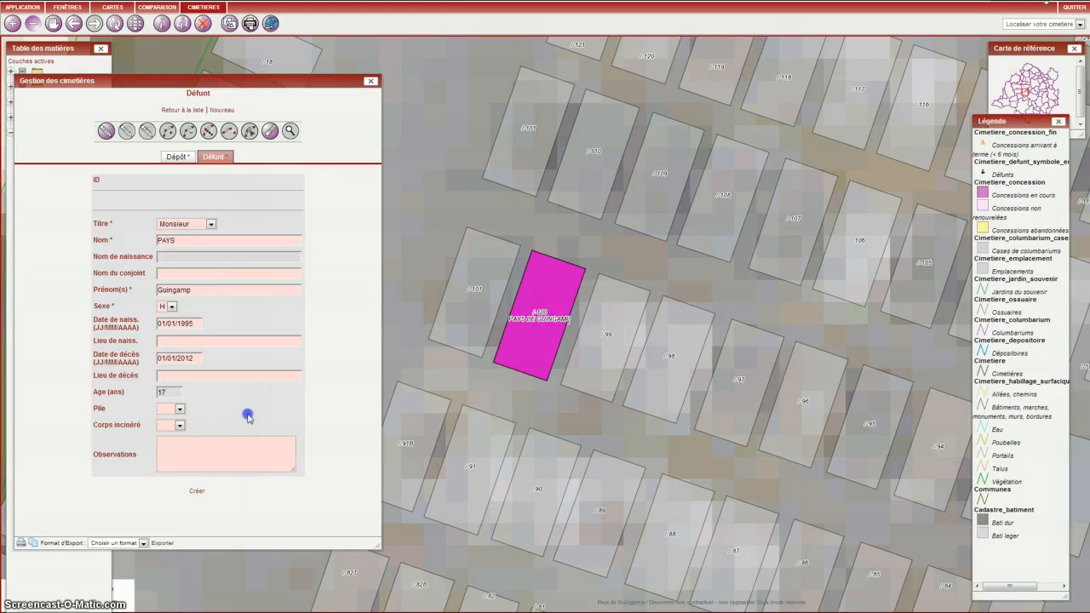
click(196, 491)
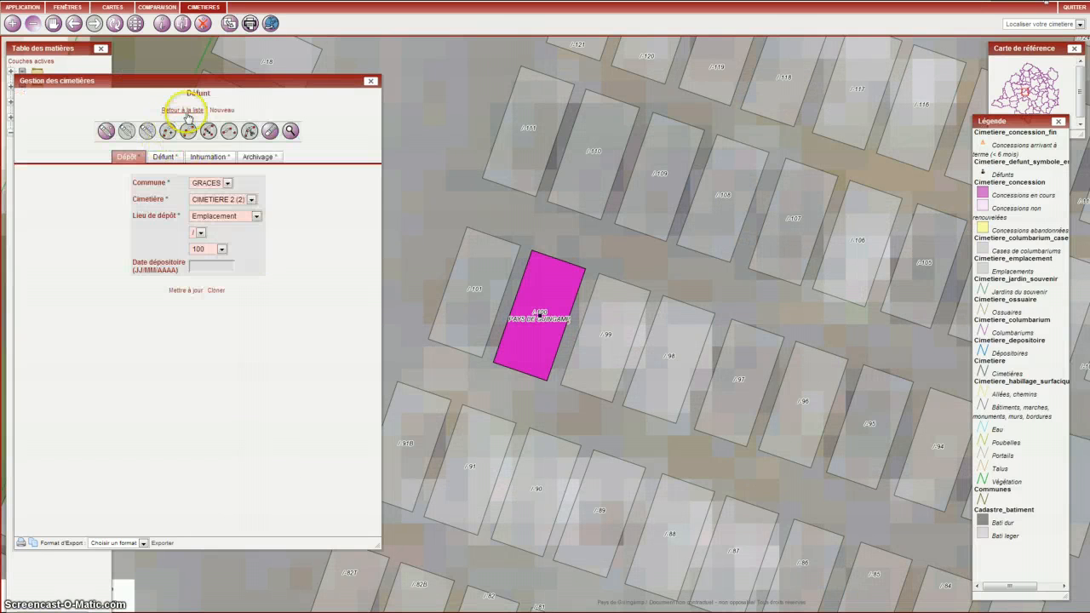
Review the new deceased's personal and deposit details and locate the record on the map.
click(180, 160)
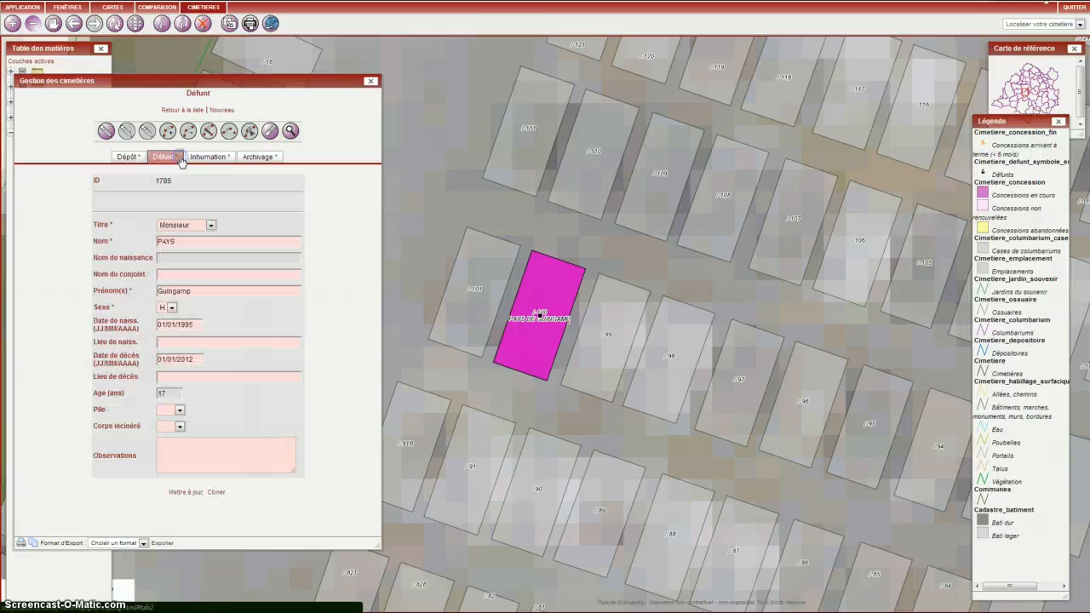
click(128, 159)
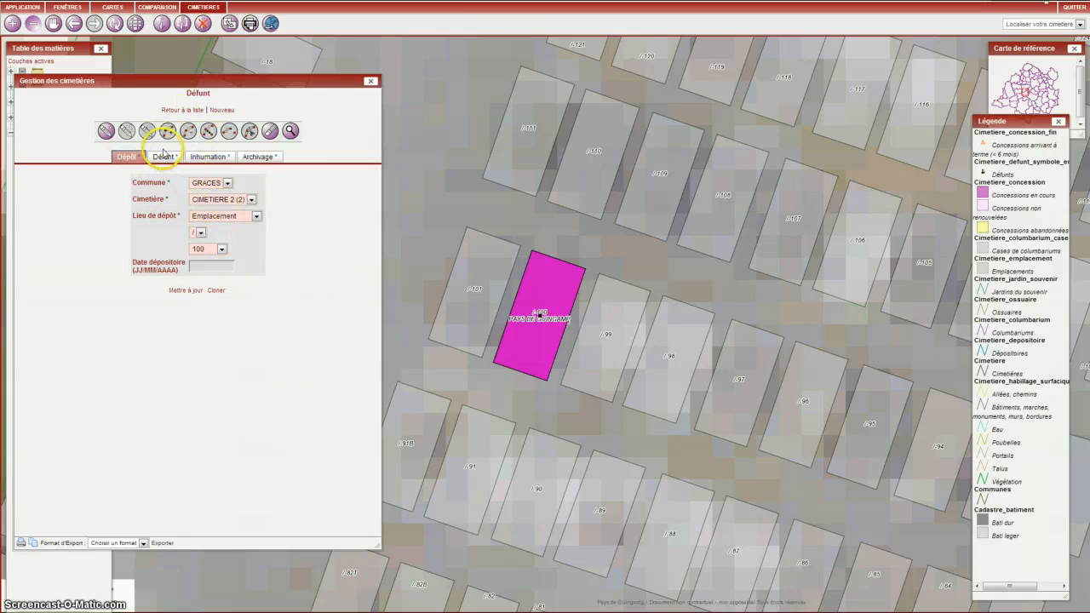
click(289, 130)
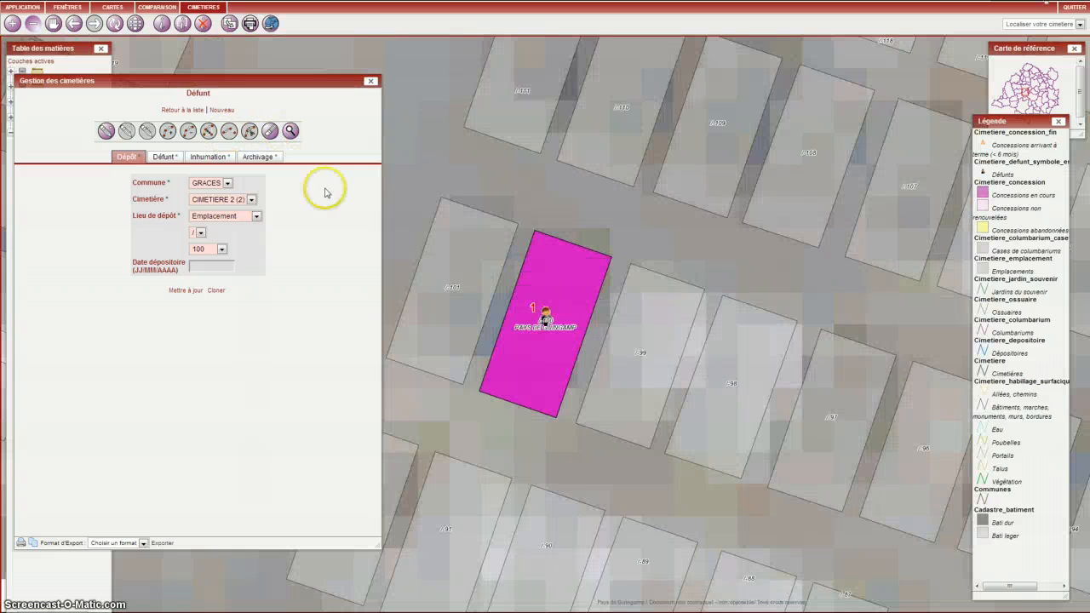
Clone the deceased's record, replace the first name with a different one and create the second record.
click(217, 291)
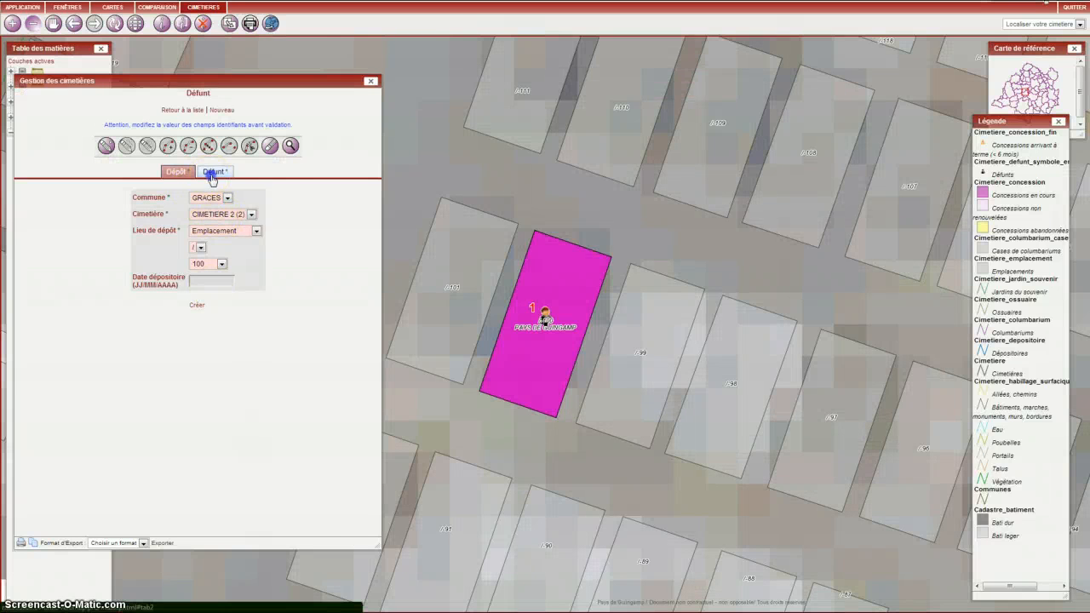
click(212, 172)
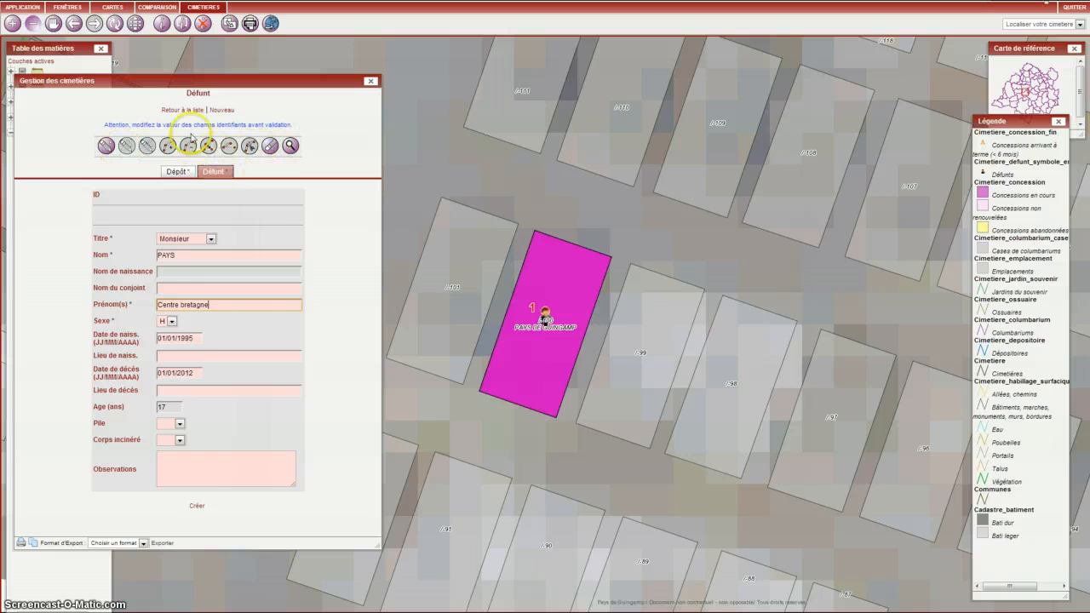
click(199, 497)
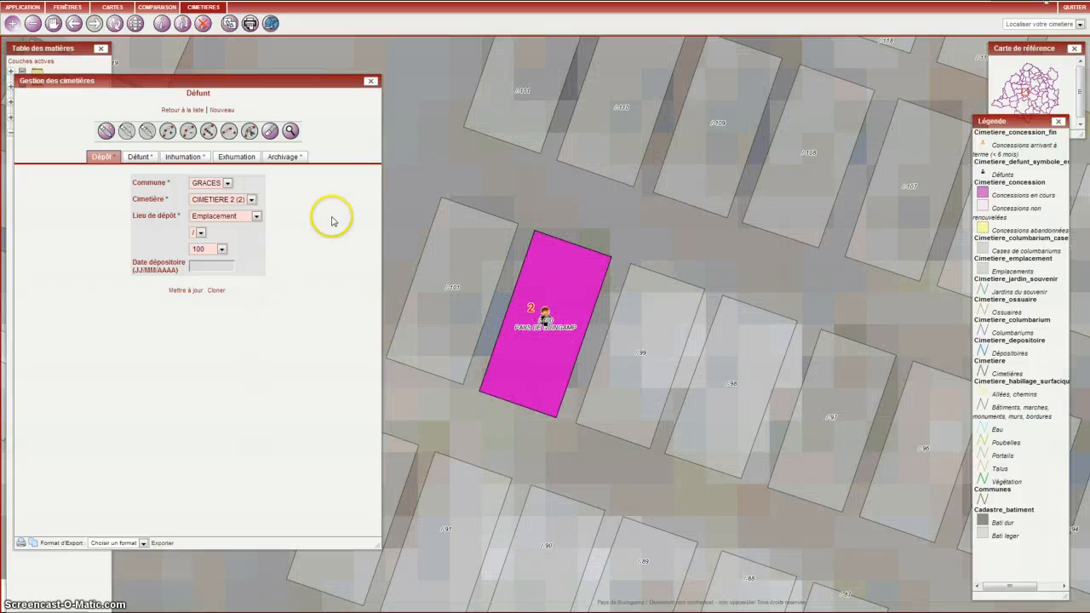
Return to the Défunts list, shrink the Gestion des cimetières window and open the Concessionnaires/Ayants-droits list.
click(190, 111)
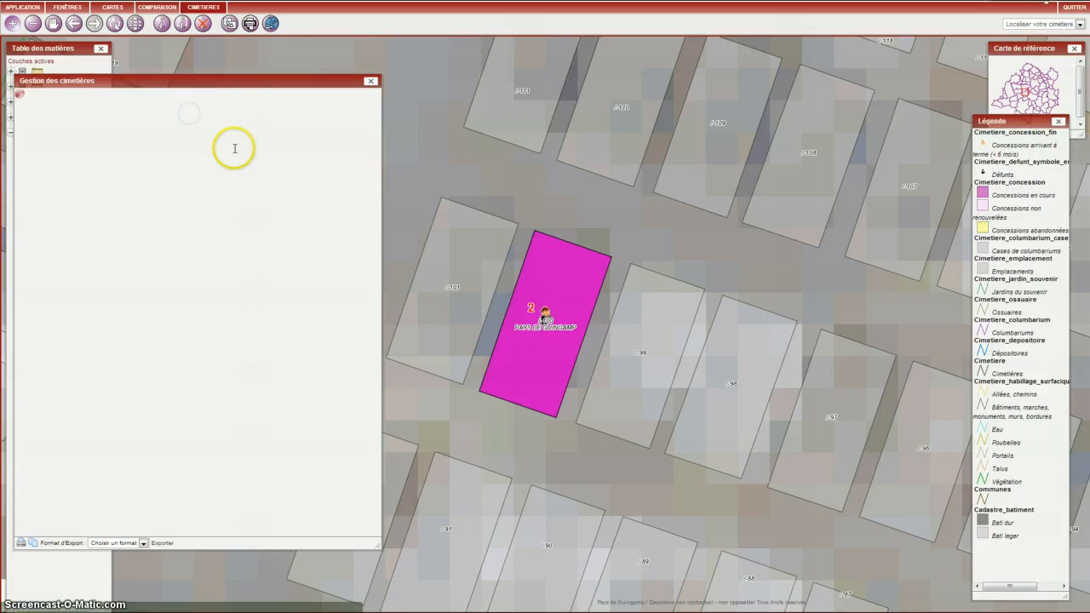
drag(378, 546, 316, 354)
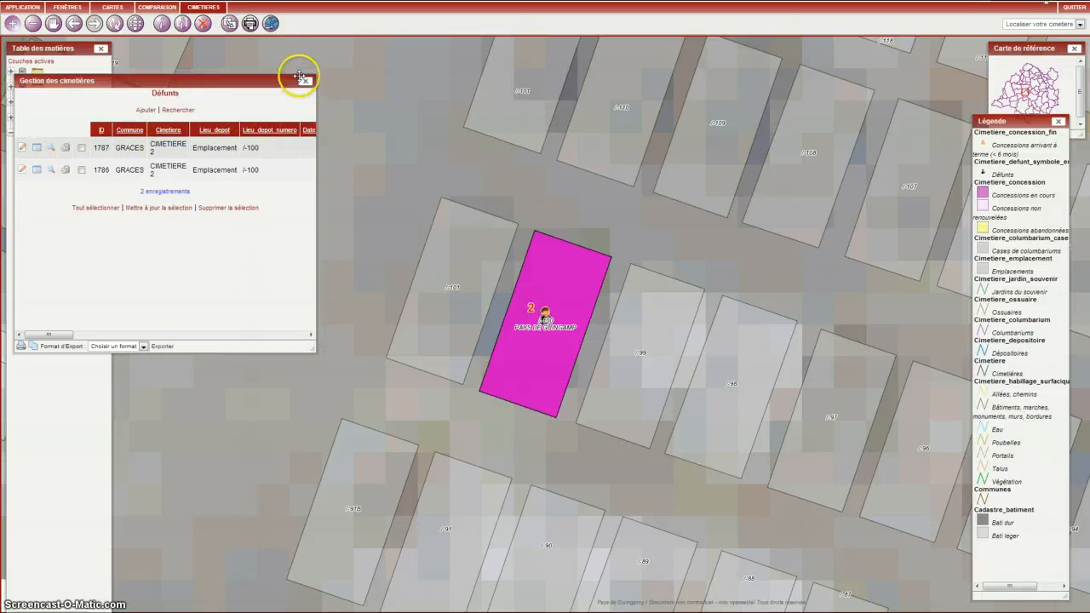
click(205, 7)
mouse_move(204, 22)
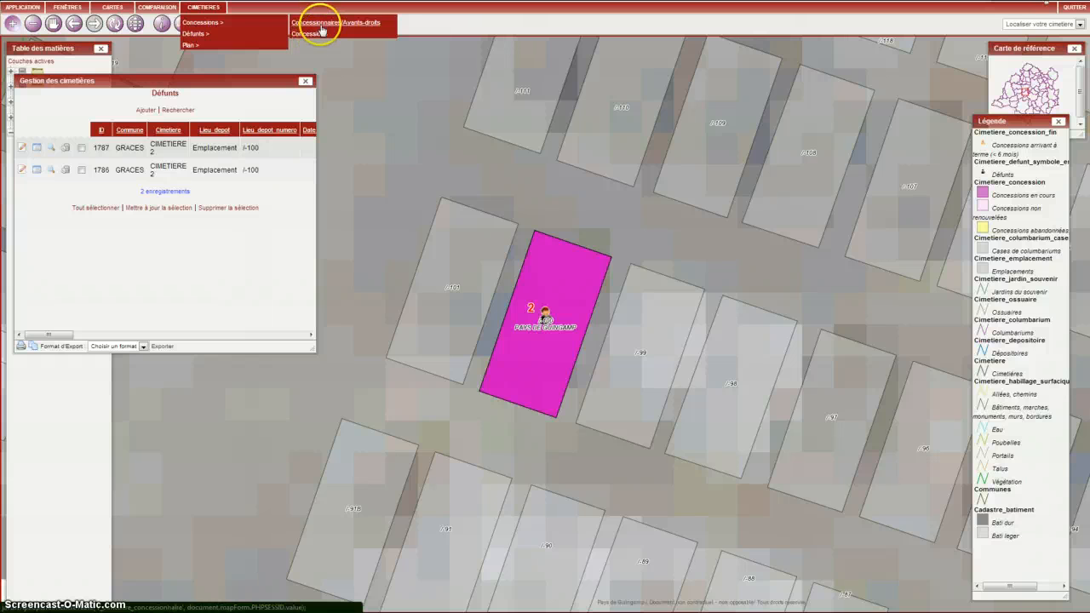
click(321, 28)
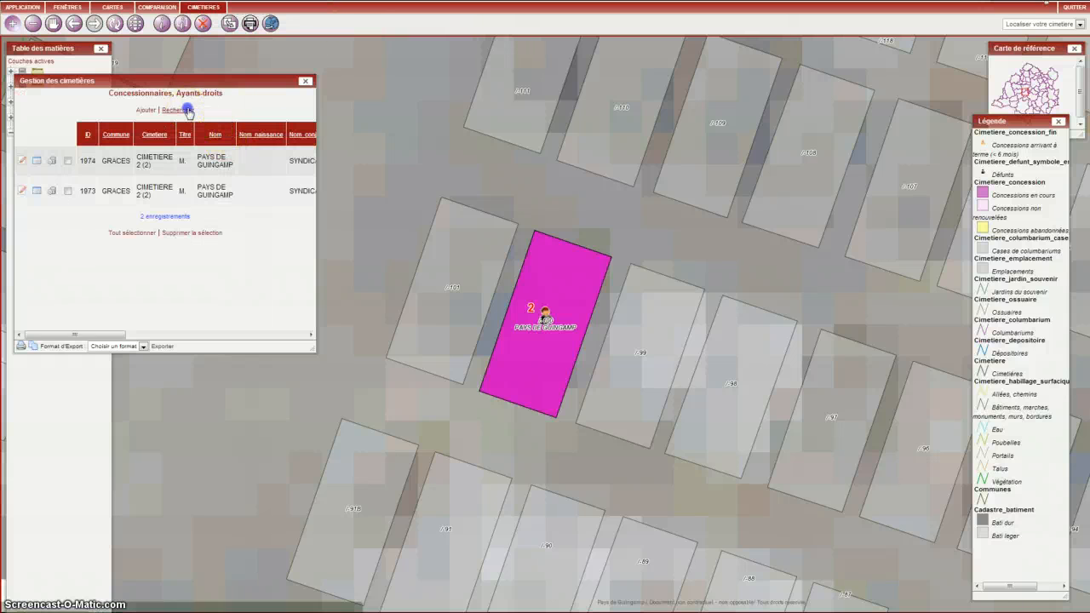
Search the Concessionnaires/Ayants-droits records for the name Guingamp in commune GRACES, cemetery CIMETIERE 2 (2).
click(189, 111)
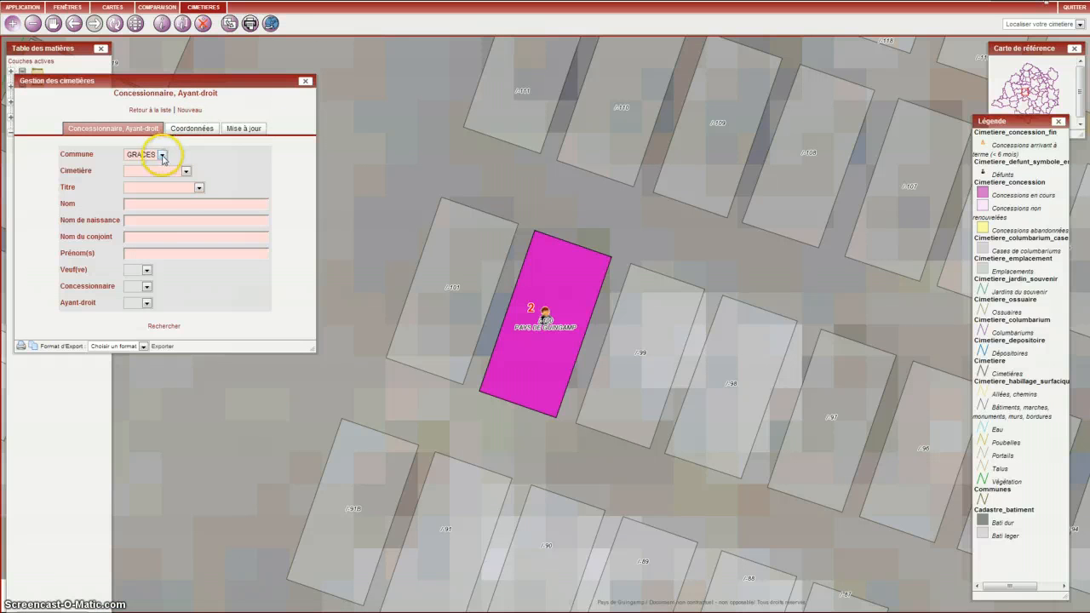
click(162, 171)
click(167, 199)
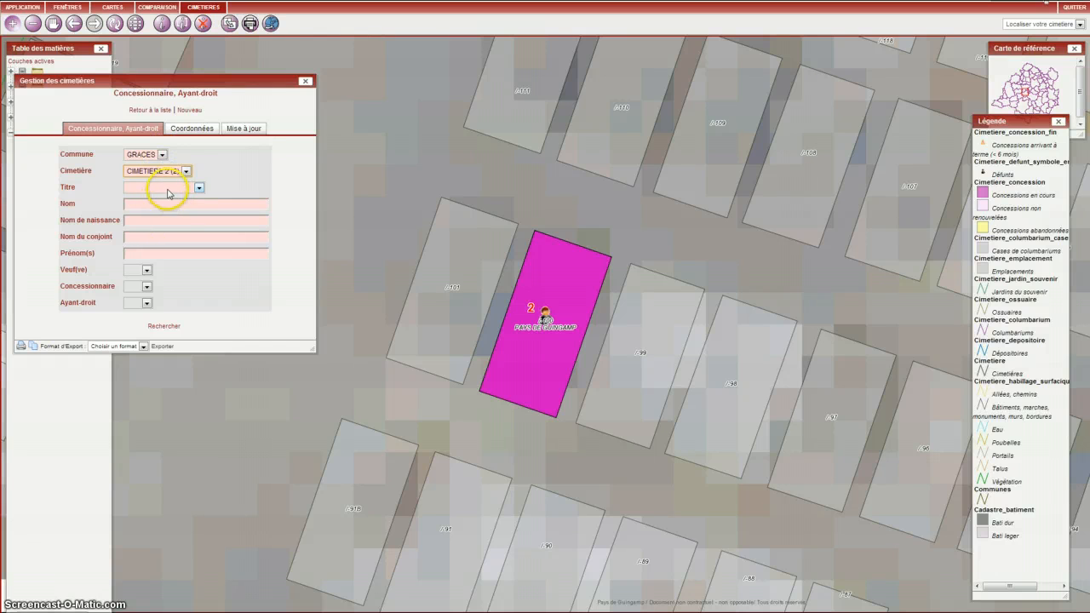
click(153, 206)
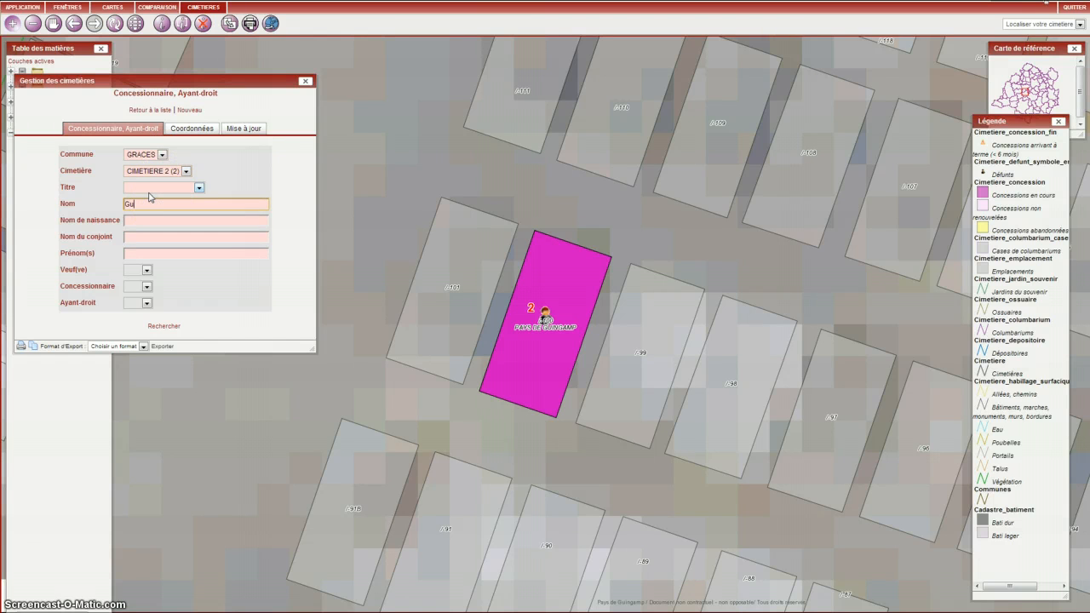
text(Guingamp)
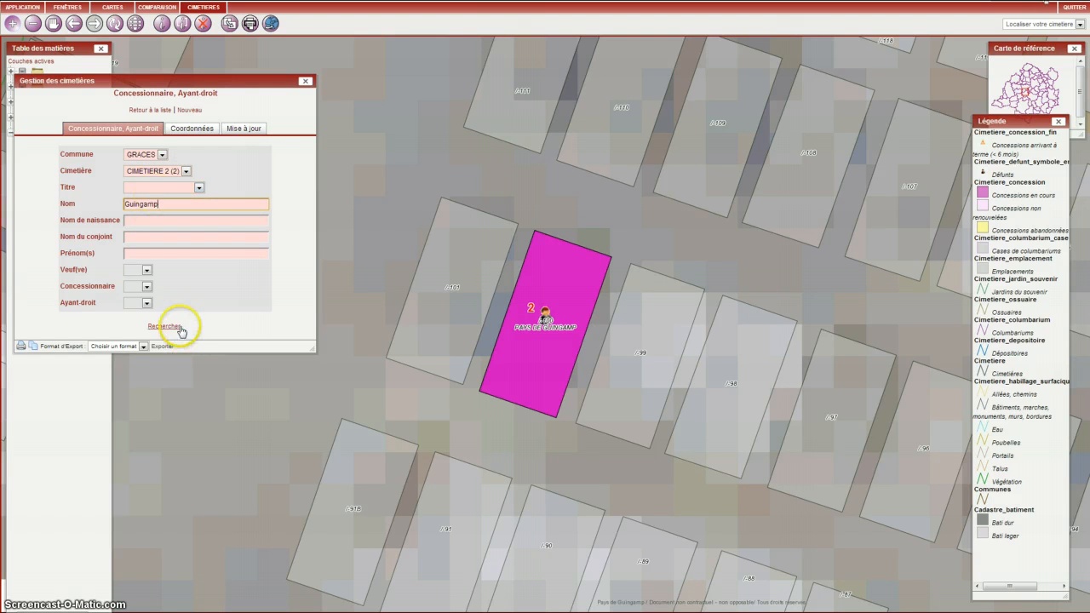
click(175, 326)
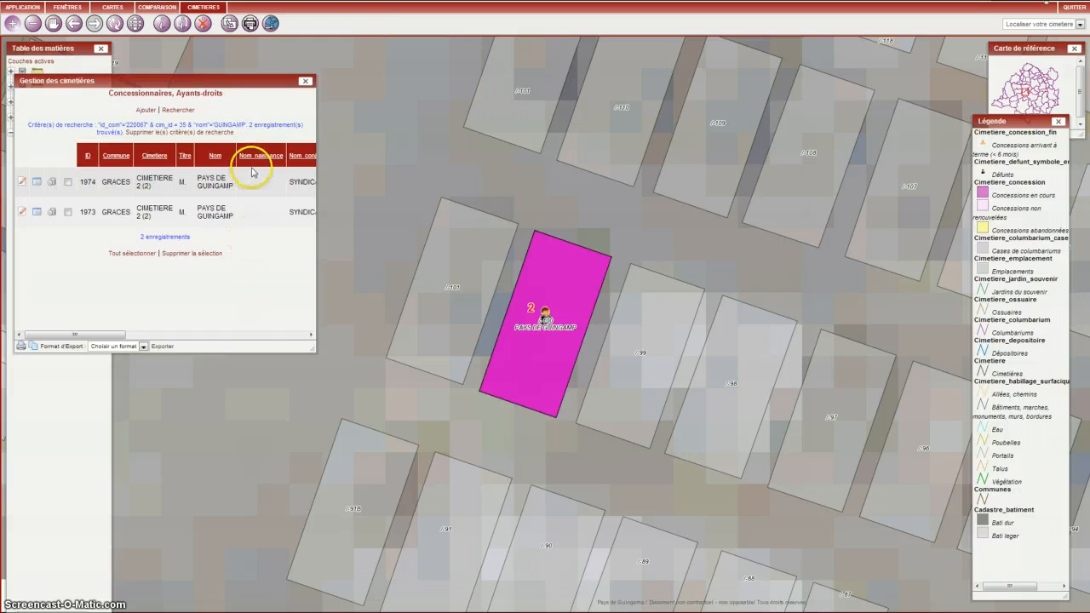
Close the Gestion des cimetières window, locate the Graces cemetery through the cemetery locator and frame plot 100 closely.
click(204, 8)
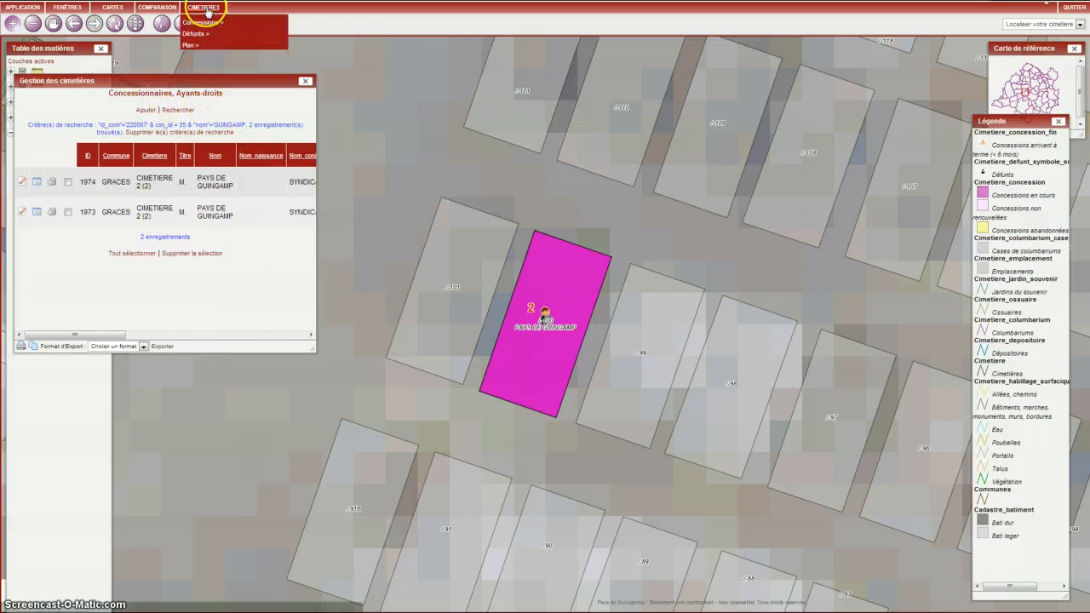
mouse_move(206, 35)
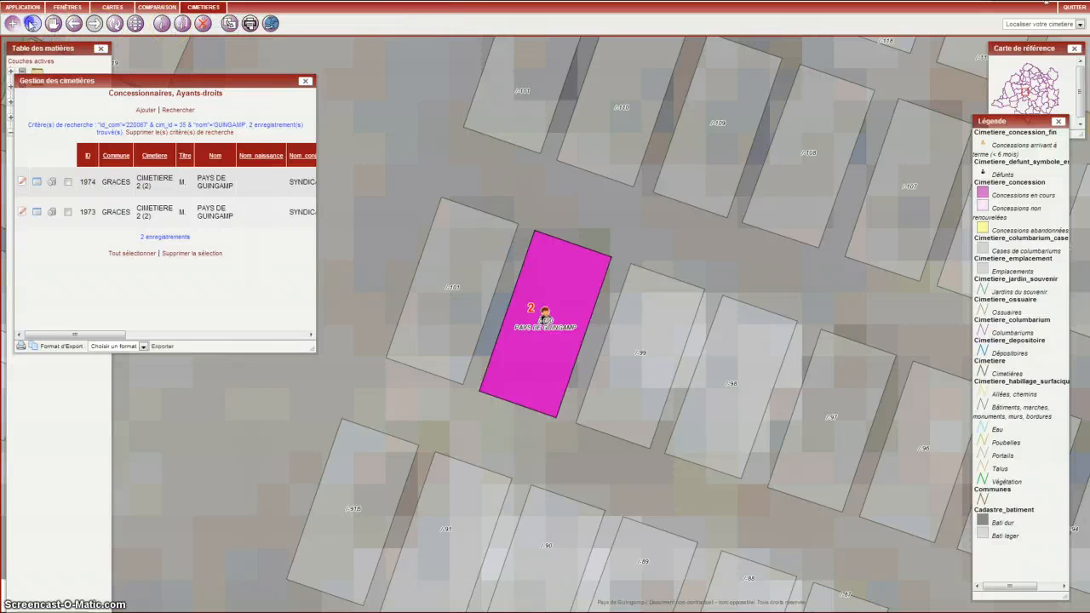
click(349, 250)
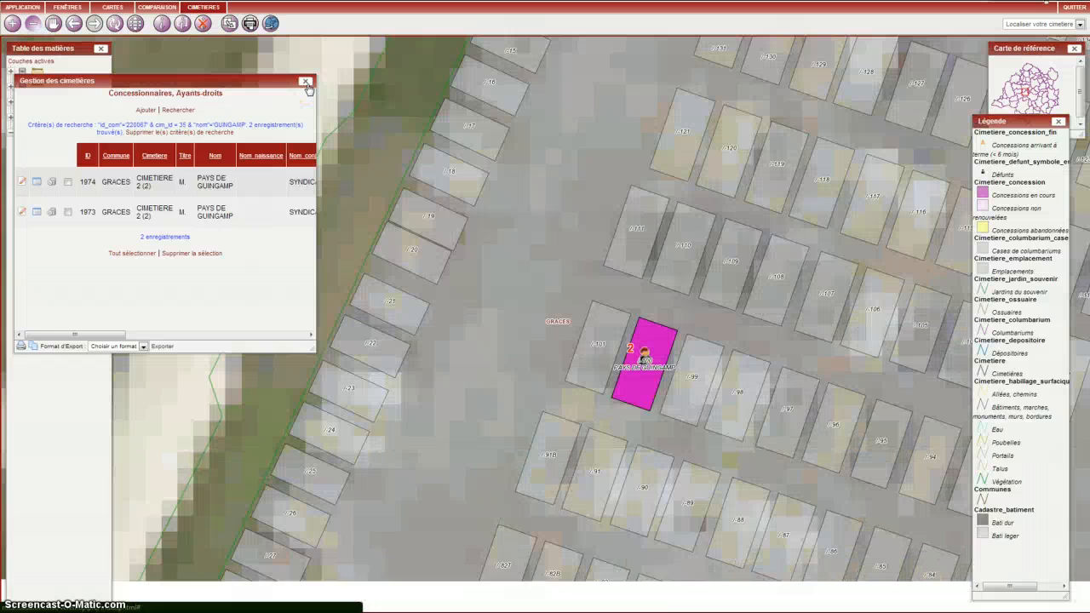
click(305, 82)
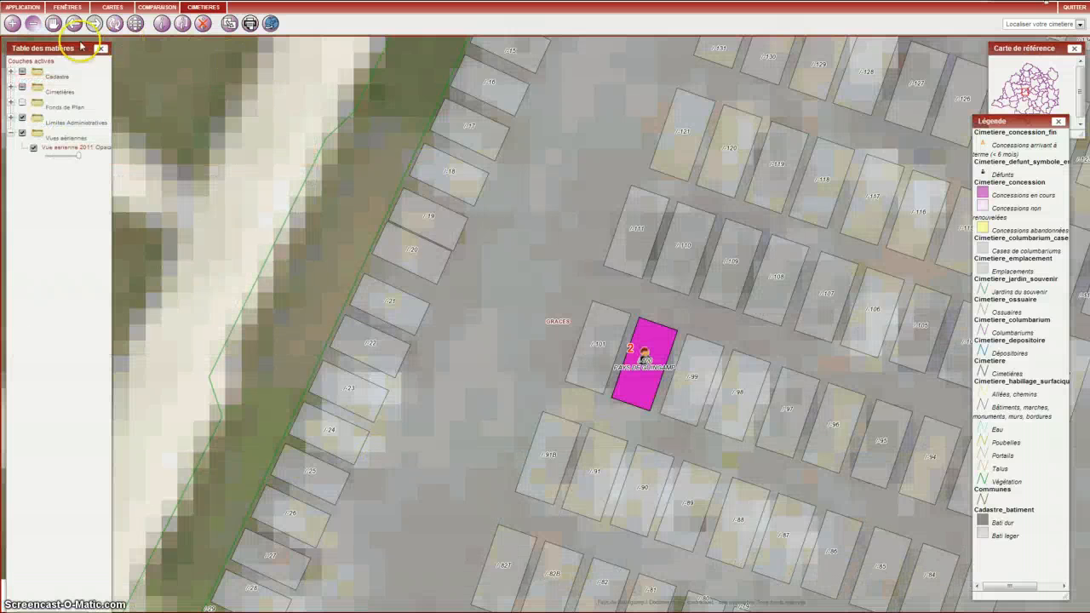
click(53, 24)
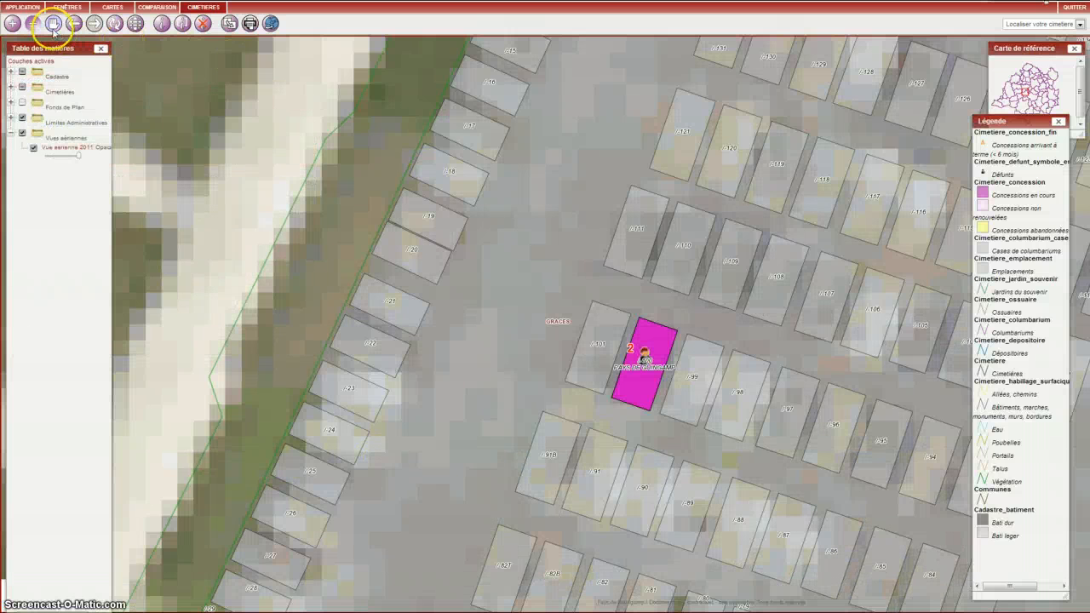
click(1035, 24)
click(1021, 149)
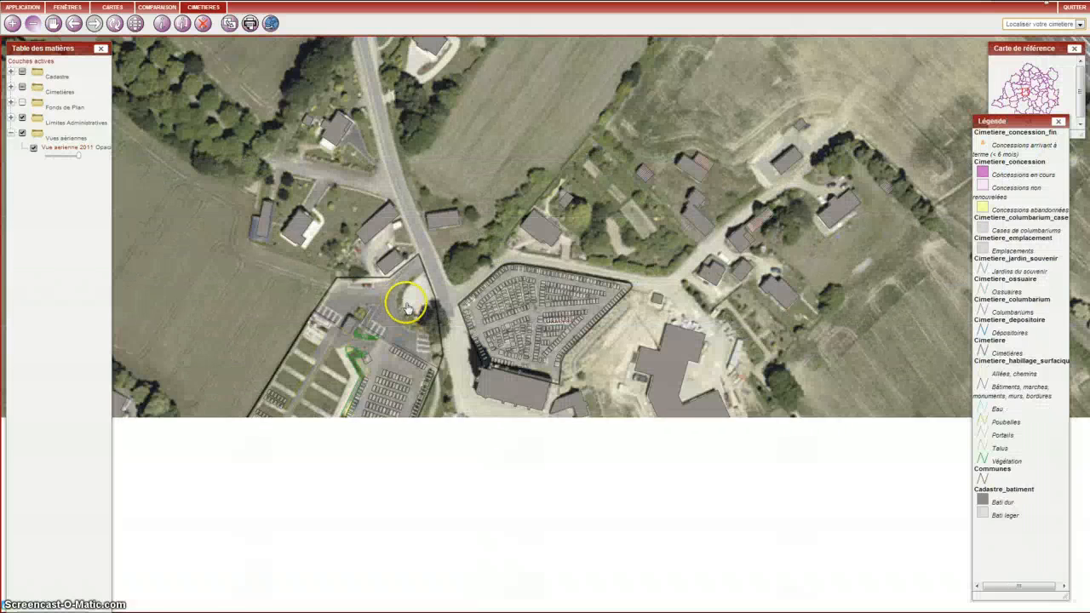
click(13, 23)
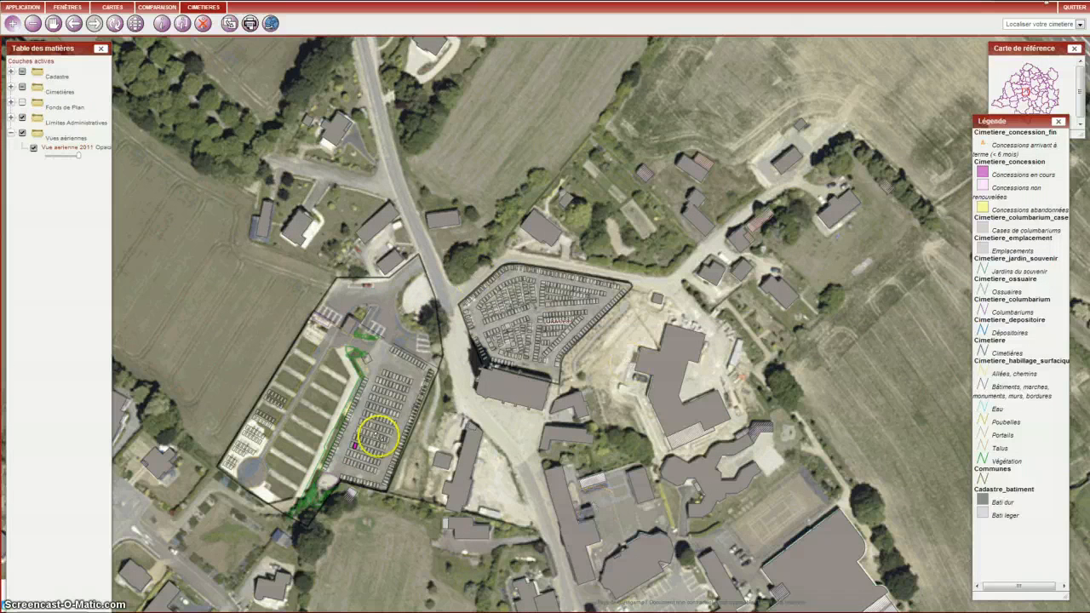
drag(345, 438, 364, 457)
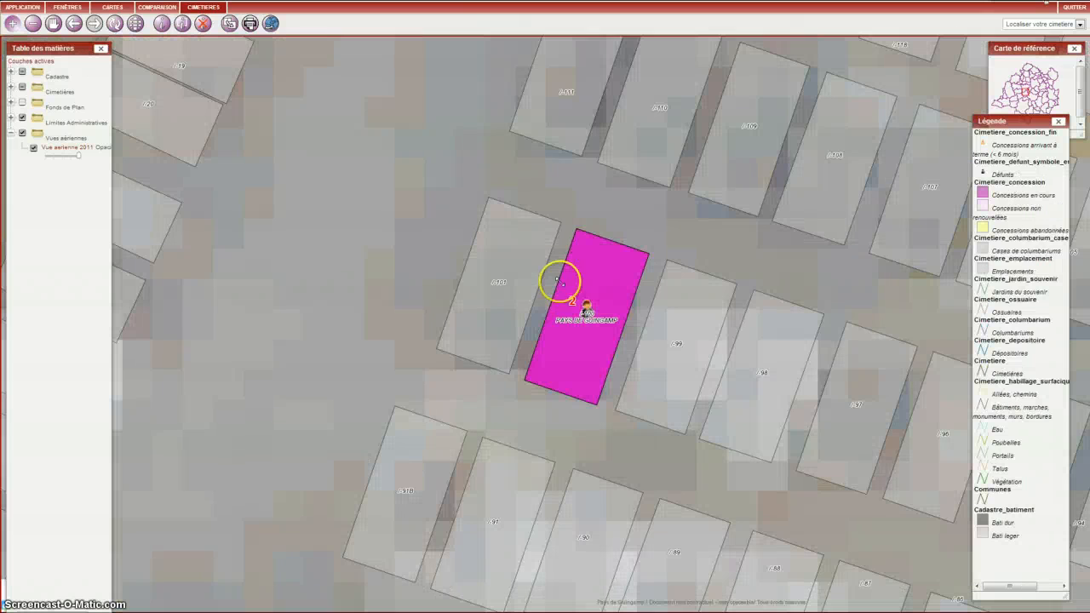
Select the deceased on plot 100 with an area selection in the Cimetiere_defunt layer, check their list and close it.
click(182, 25)
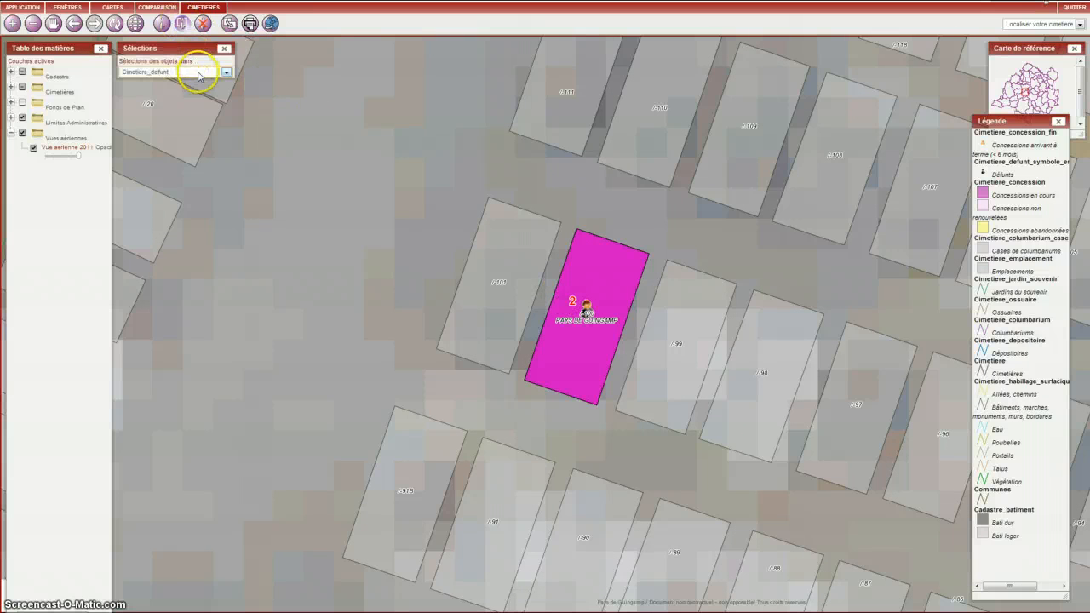
click(199, 73)
click(182, 218)
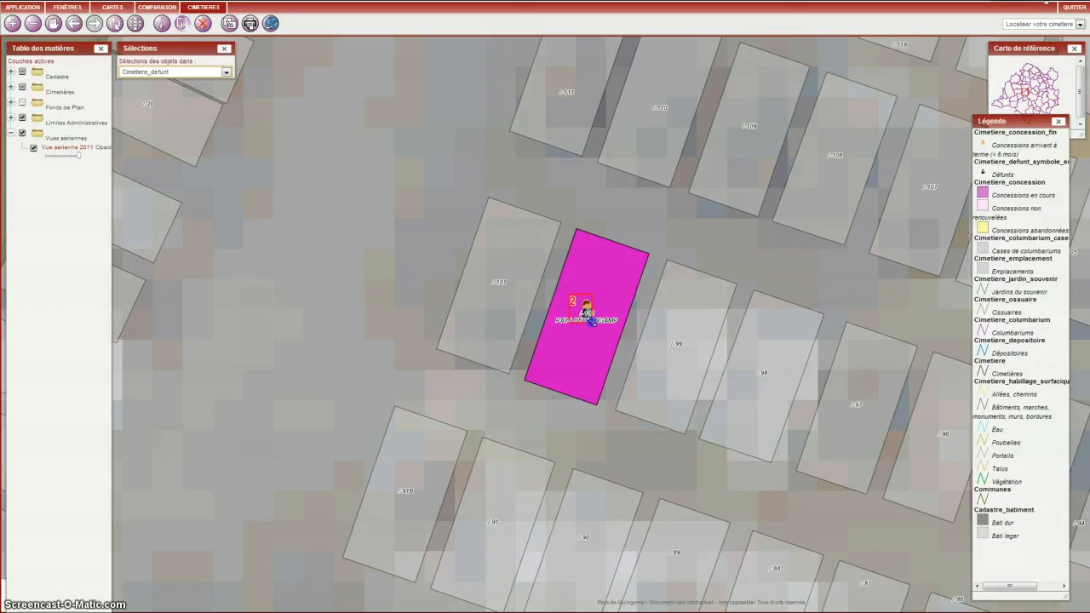
drag(568, 296, 602, 332)
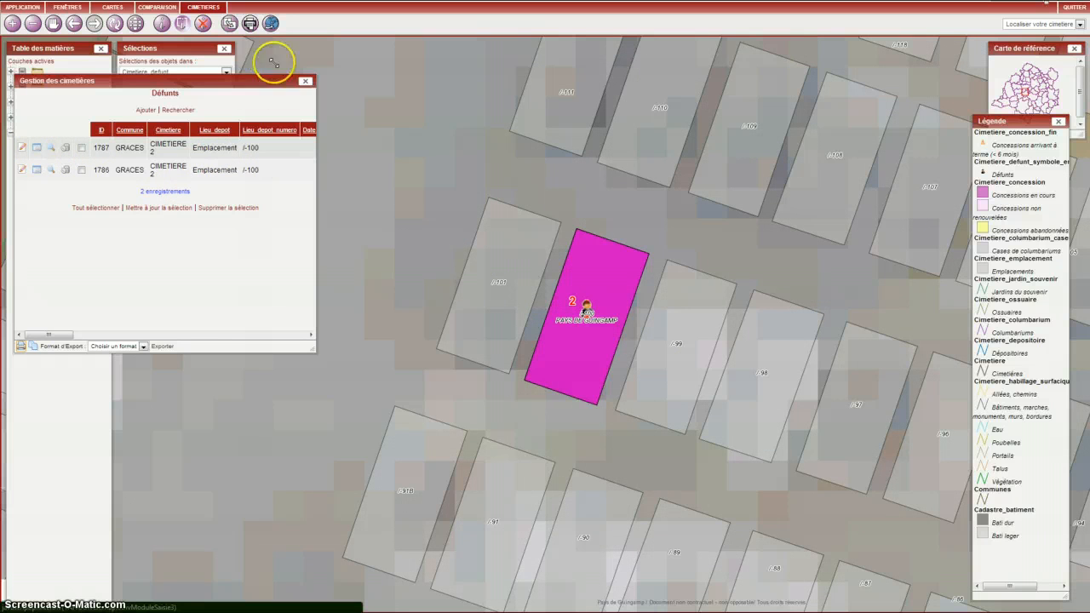
click(305, 84)
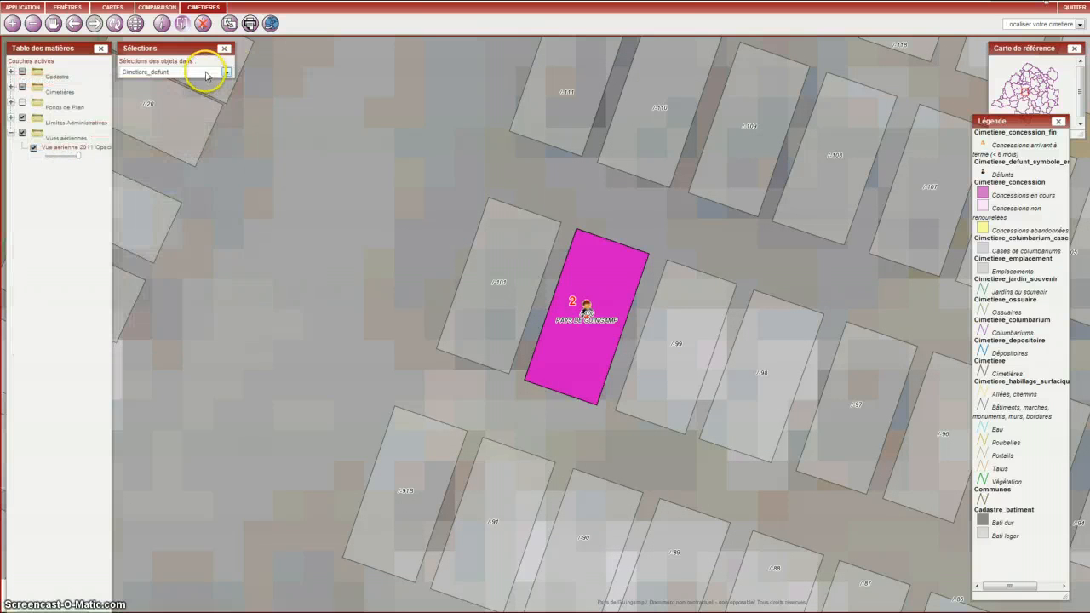
Query plot 100 in the Cimetiere_concession layer and enlarge the window to show its full concession record.
click(206, 73)
click(177, 33)
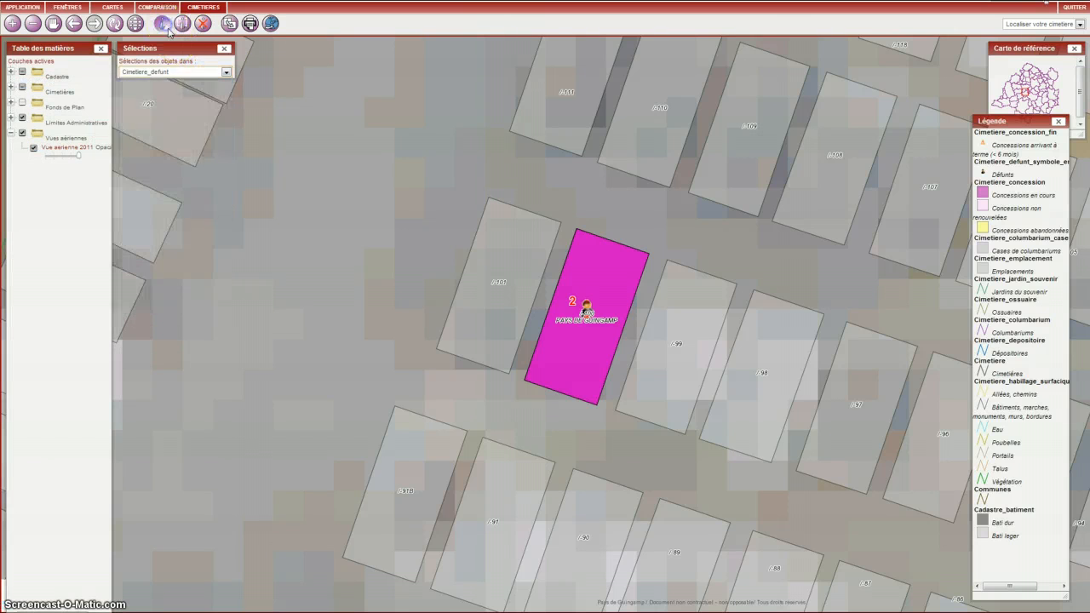
click(179, 74)
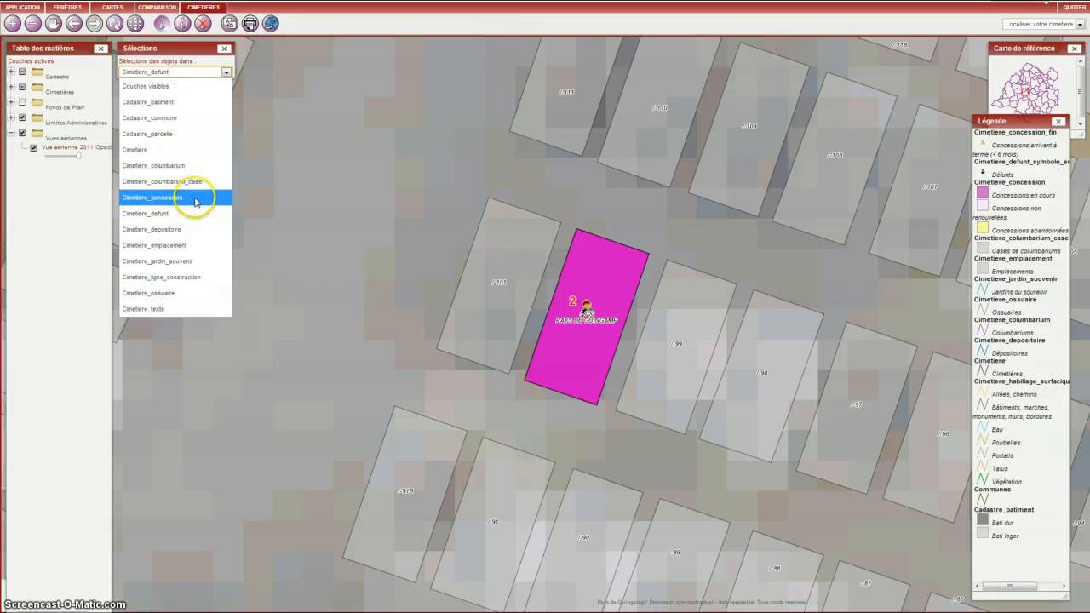
click(195, 200)
click(579, 332)
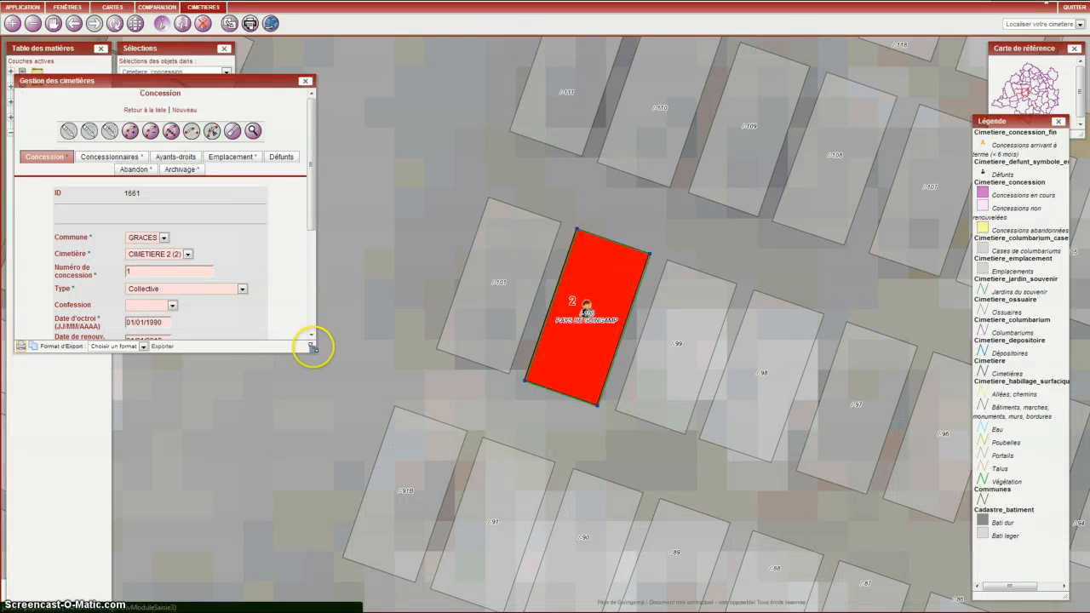
drag(312, 344, 332, 543)
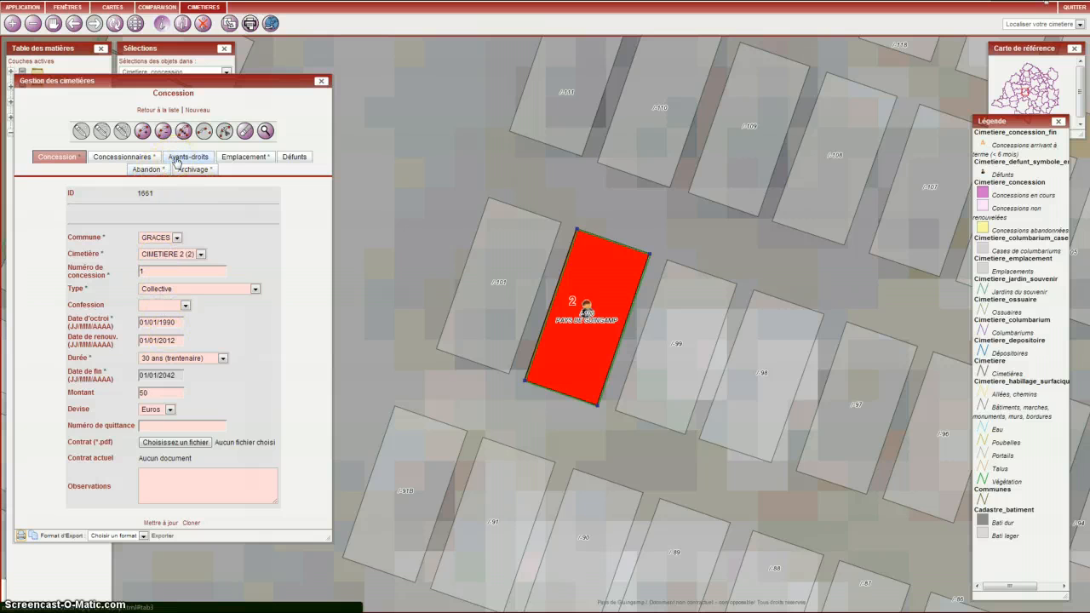
Examine the deceased attached to the concession, return to the concession list and close the window.
click(296, 160)
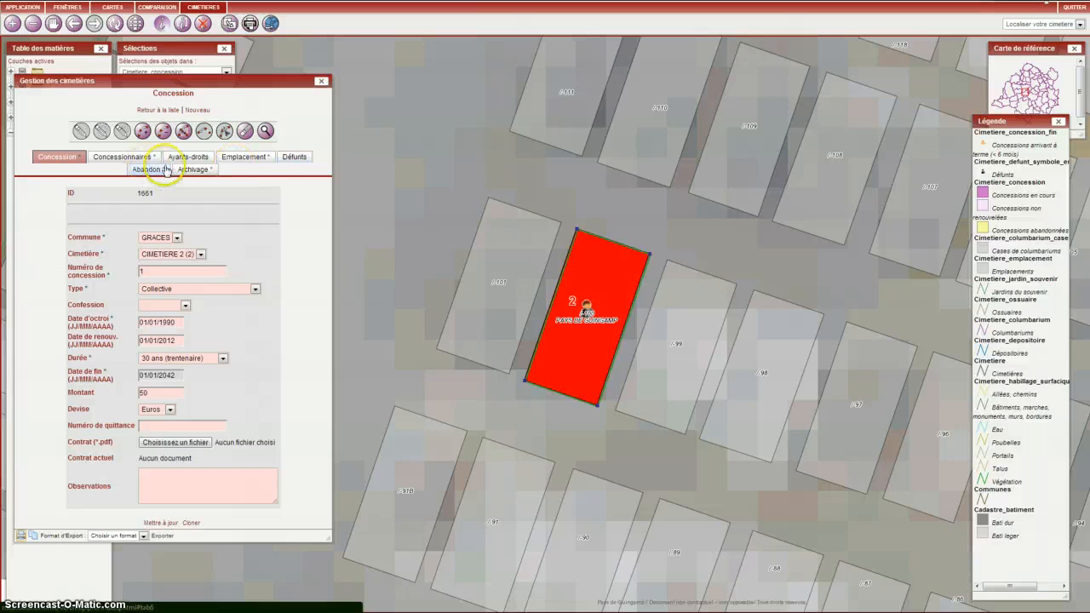
click(300, 159)
click(183, 195)
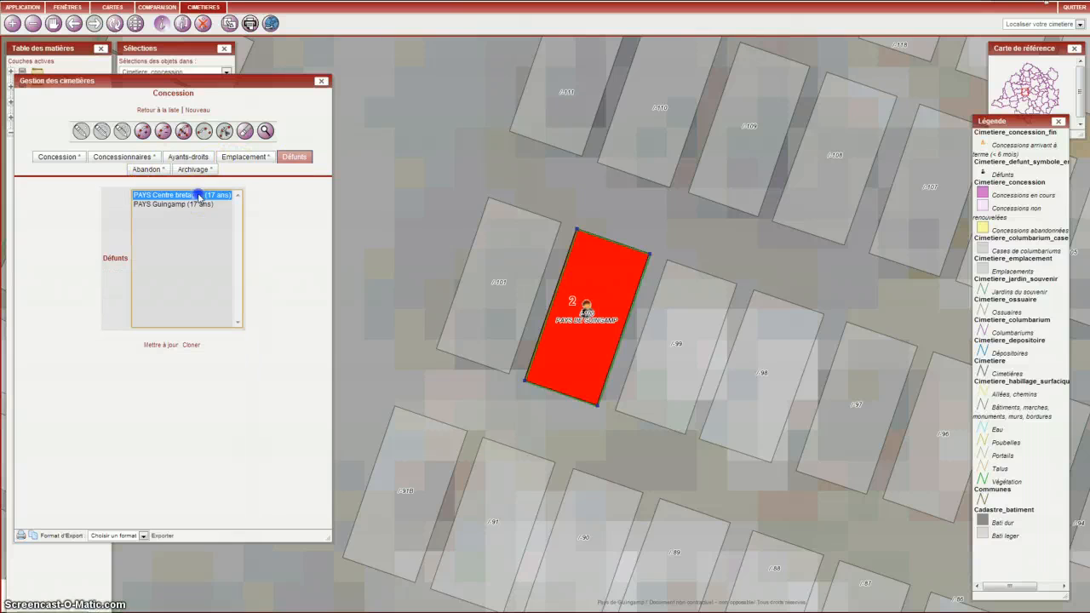
click(196, 204)
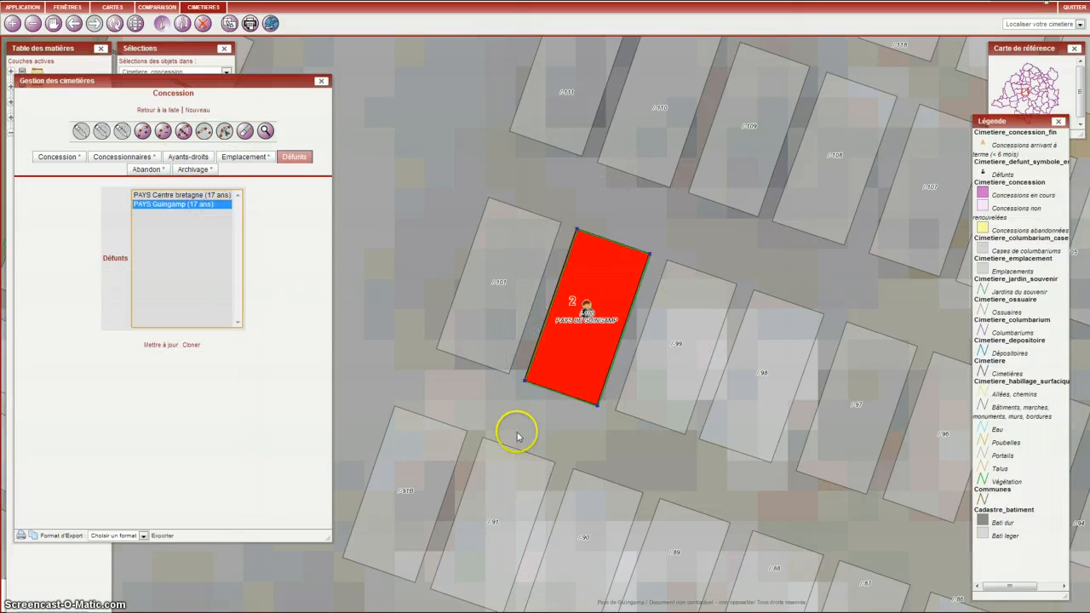
click(158, 110)
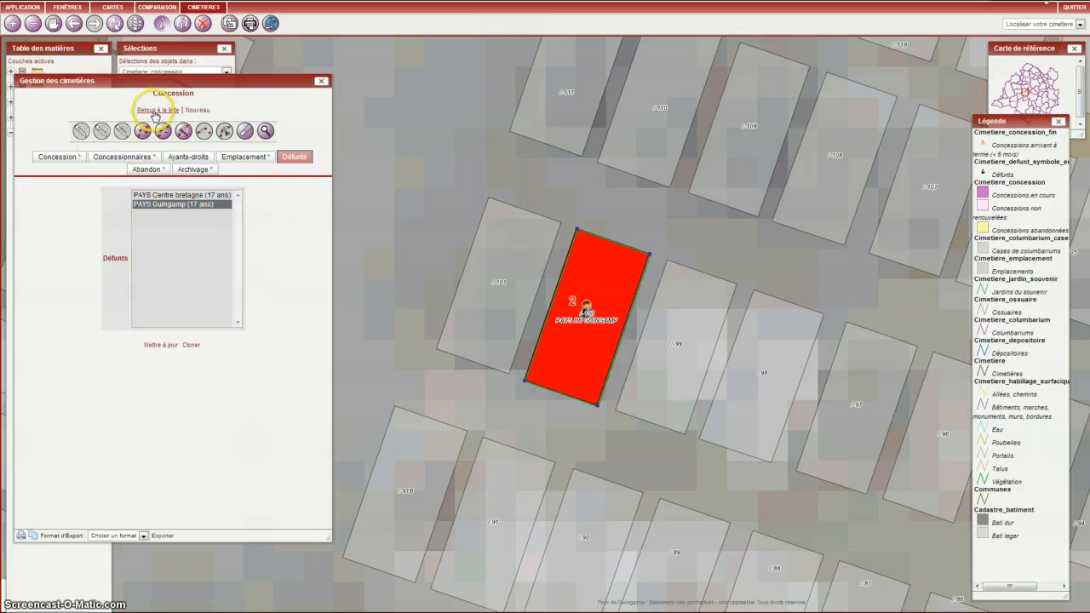
click(321, 81)
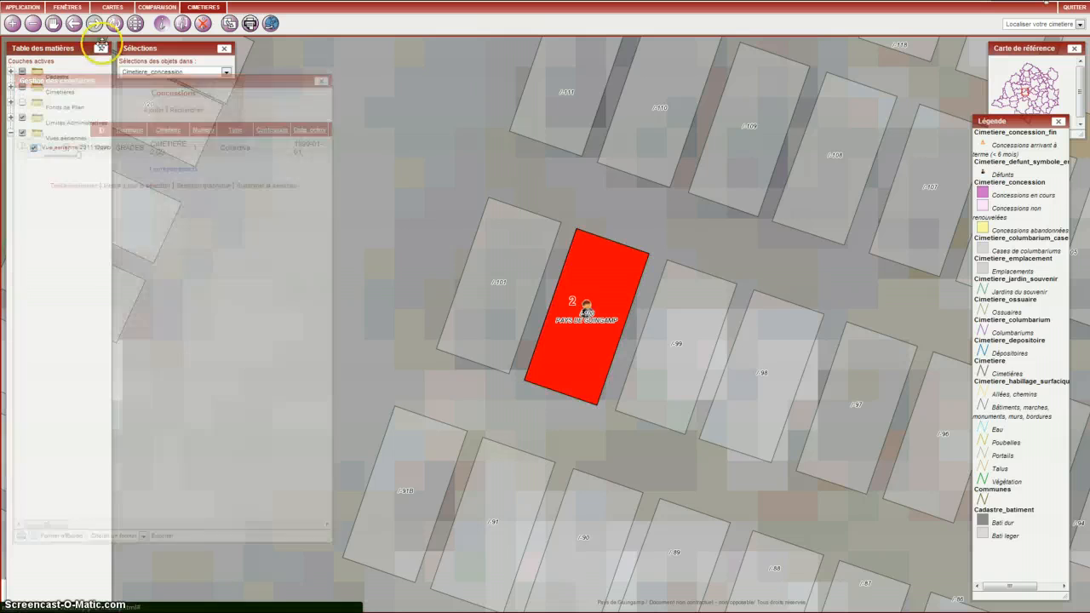
Hide the 2011 aerial view layer and show the whole cemetery section around plot 100.
click(33, 26)
click(648, 413)
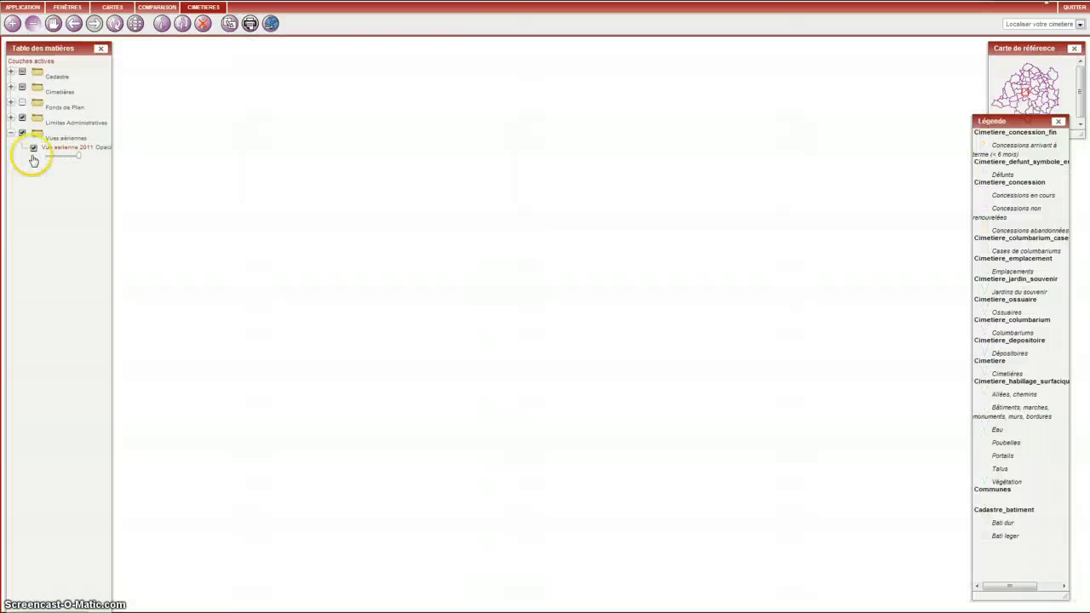
click(34, 149)
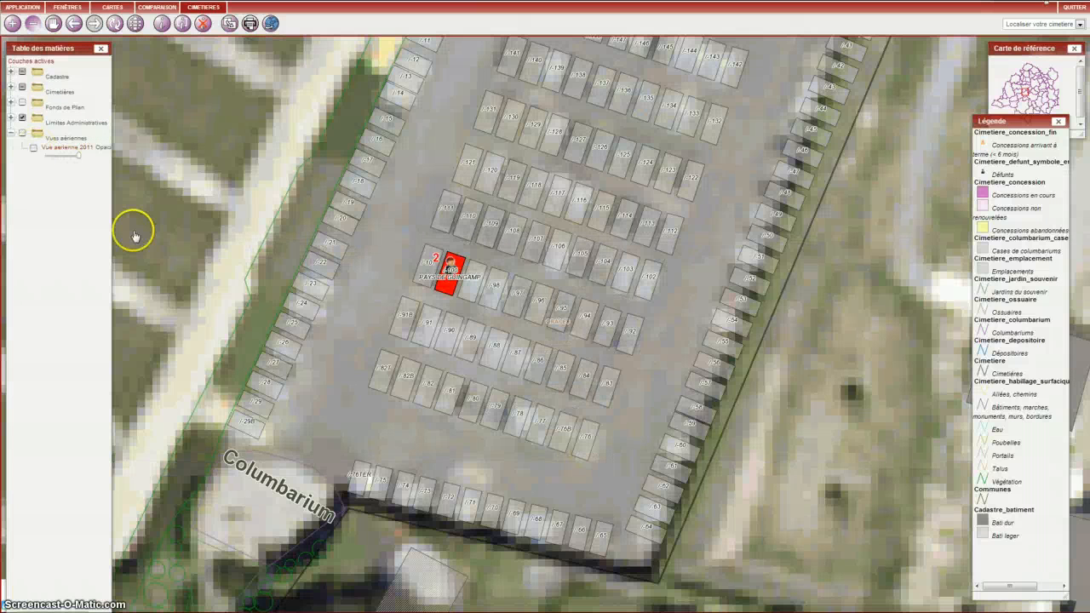
click(506, 226)
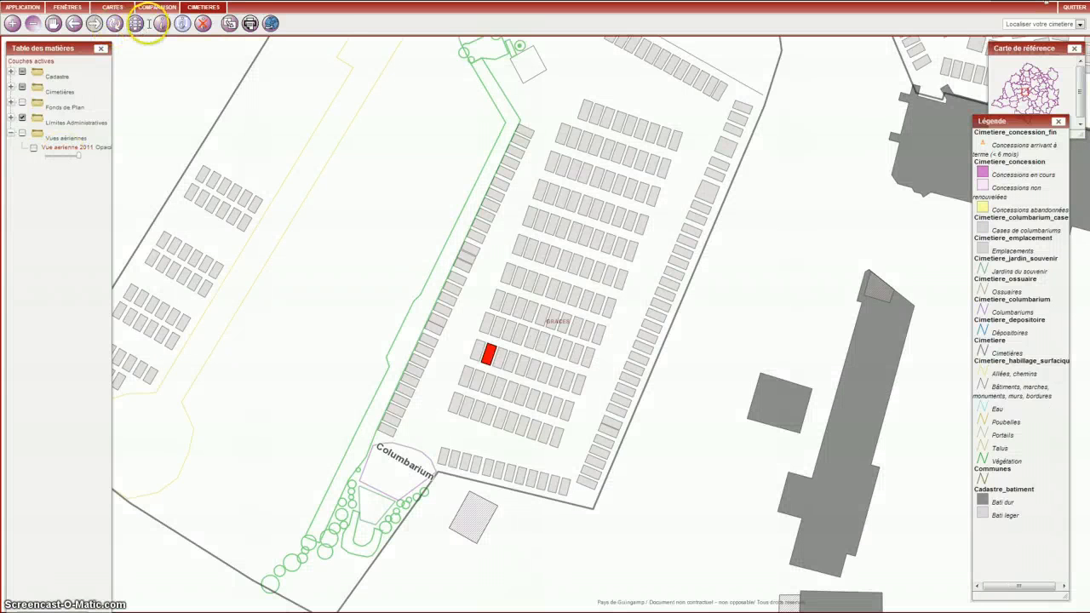
Open the print form, choose the 02- A3 Paysage template and position the cemetery within the print frame.
click(229, 23)
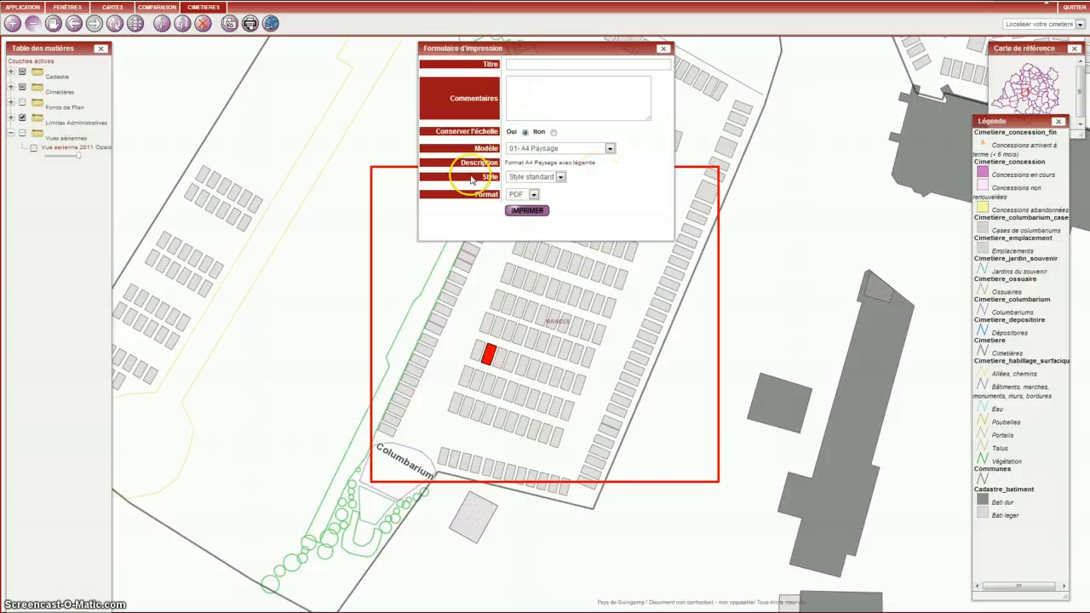
drag(511, 44, 288, 55)
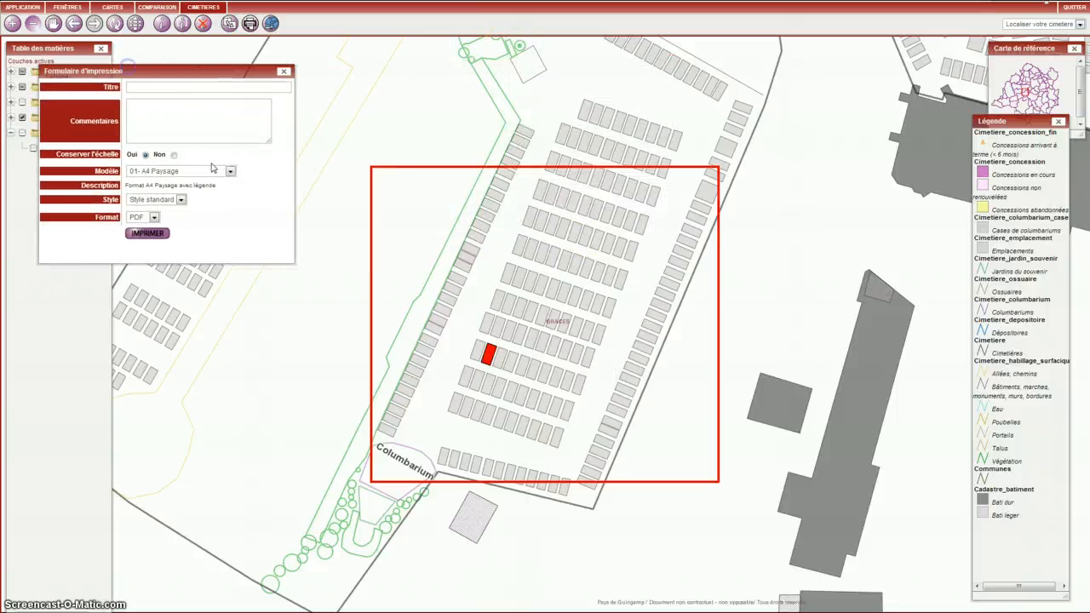
click(230, 172)
click(232, 198)
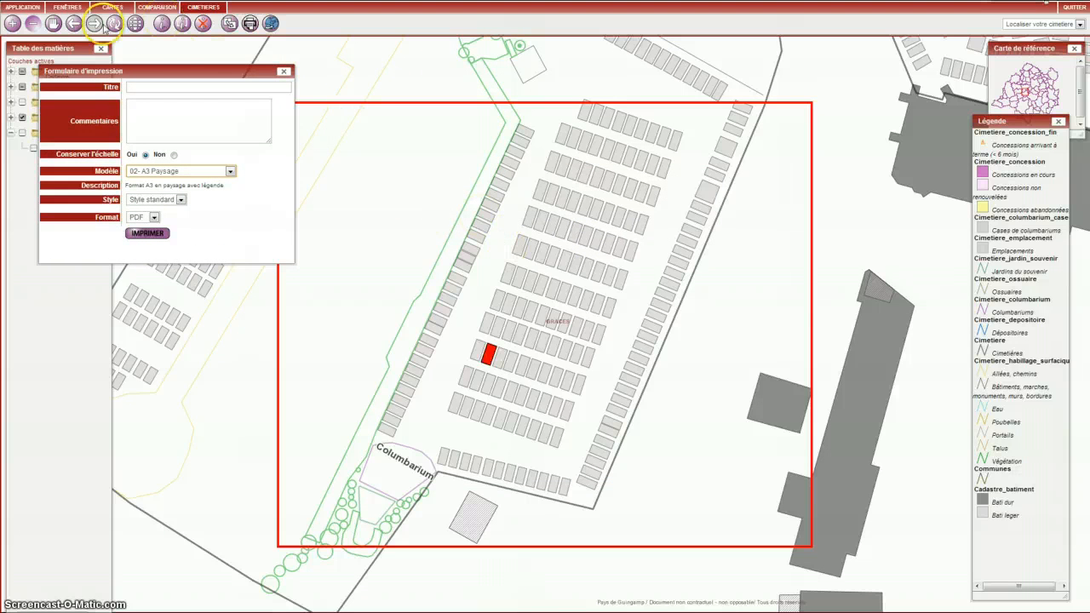
click(52, 23)
drag(647, 235, 635, 250)
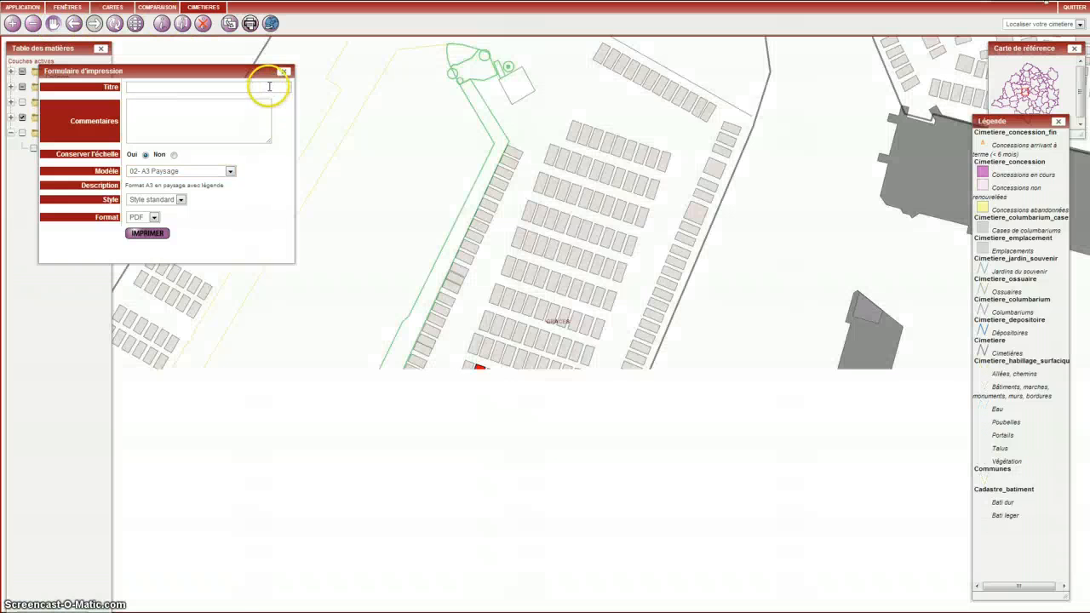
Title the printout "Cimetiere de Graces" and generate the plan as a PDF.
click(269, 87)
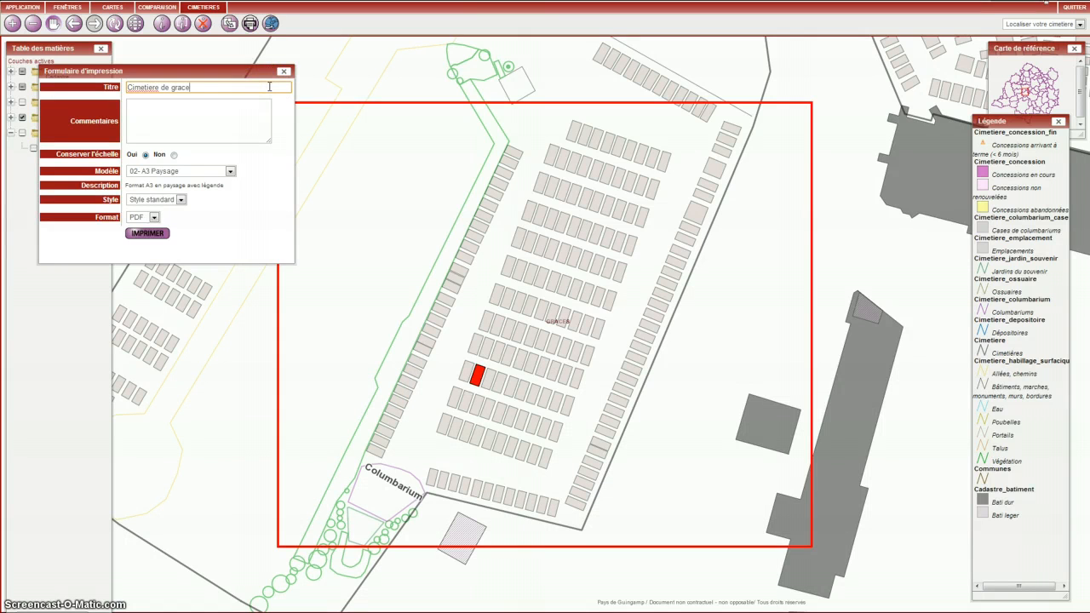
click(171, 88)
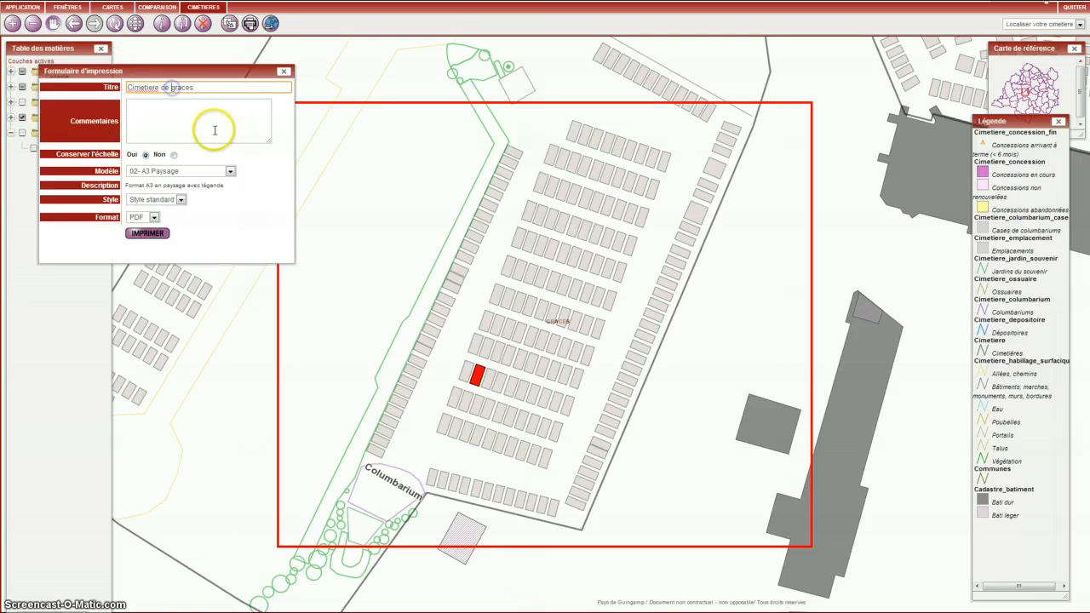
click(147, 233)
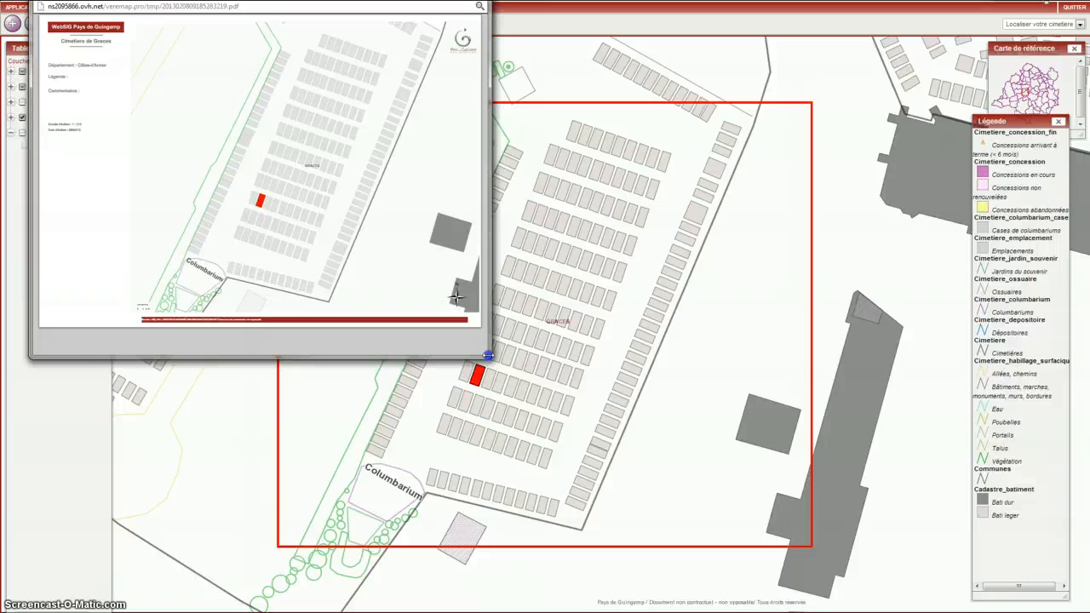
Review the generated PDF in an enlarged window, close it and move the print form clear of the print frame.
drag(484, 353, 641, 521)
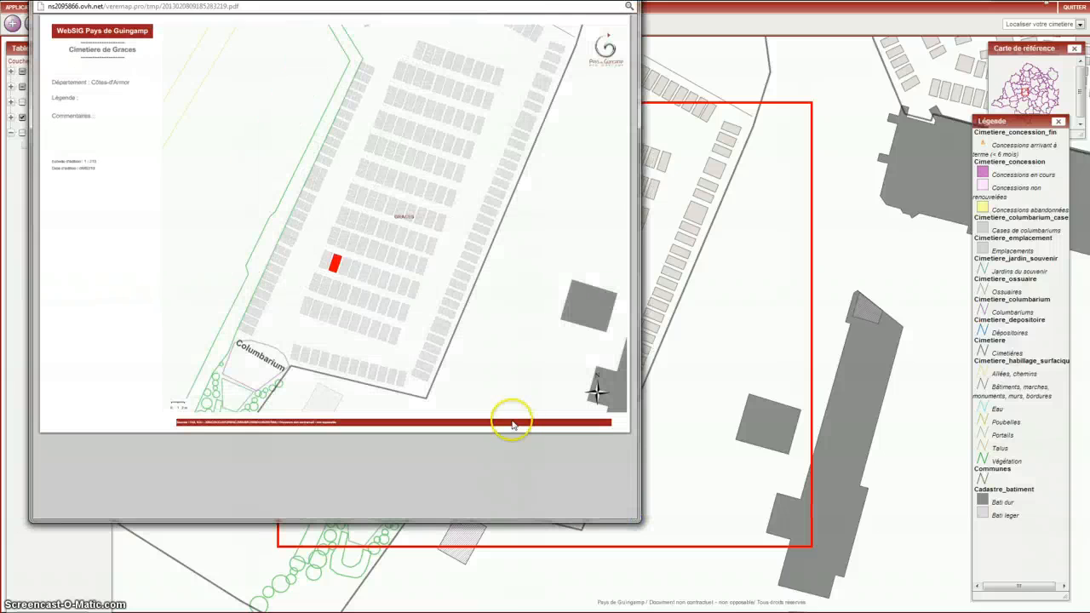
click(624, 0)
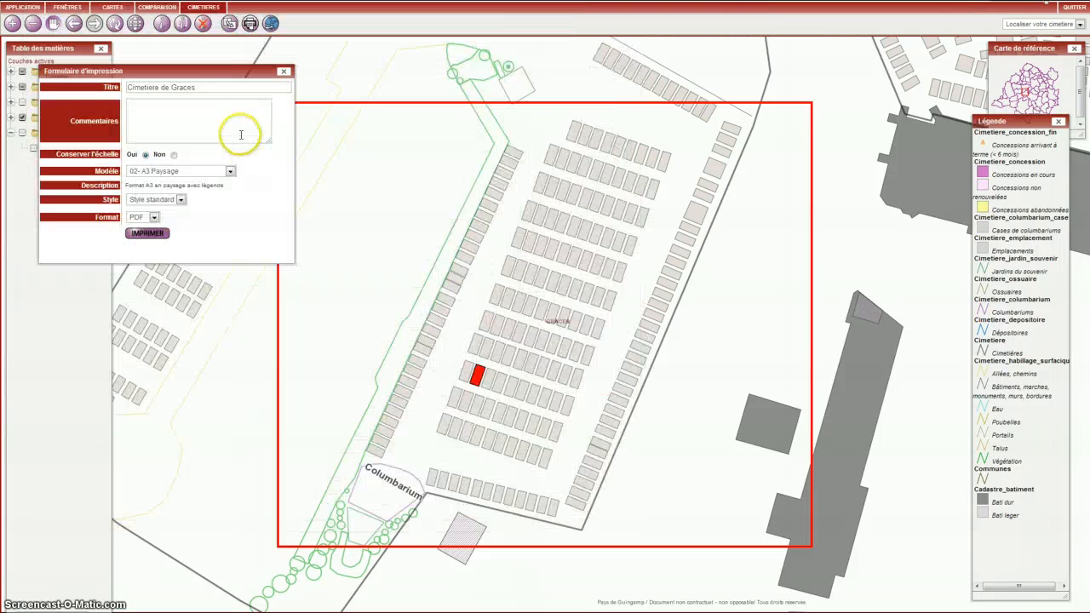
drag(211, 76, 580, 247)
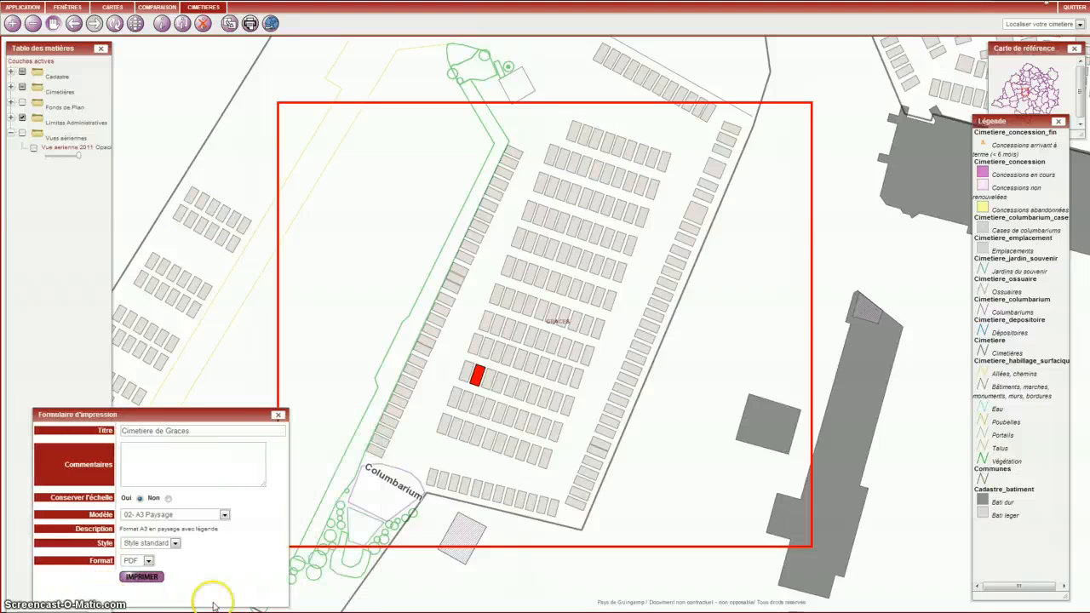